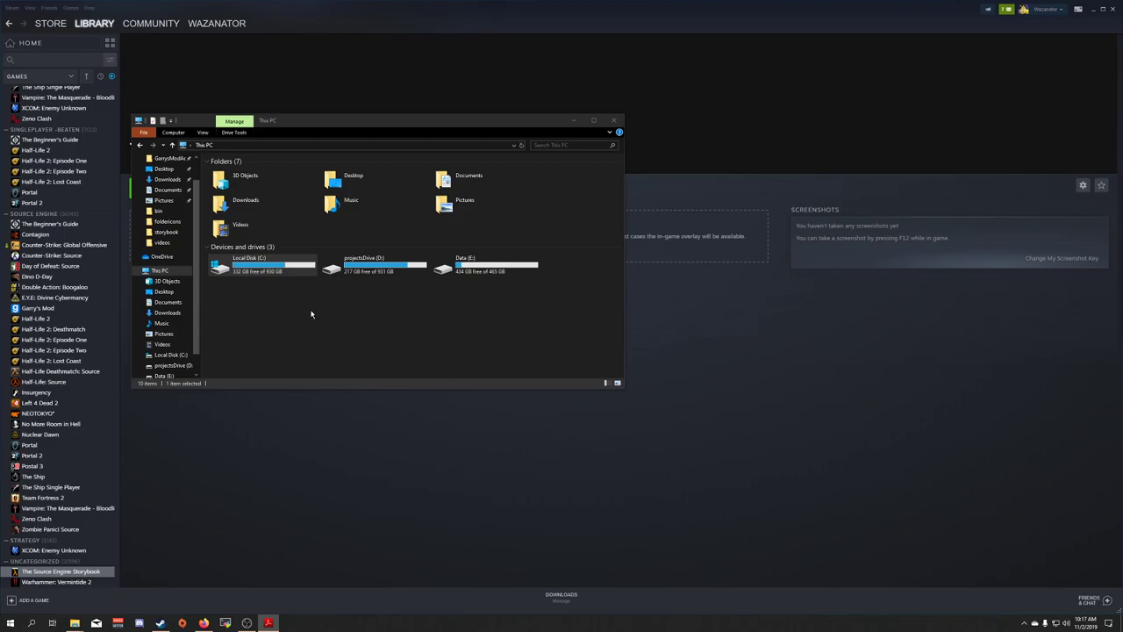
Browse from C: through Program Files (x86), Steam and common to the Source SDK Base 2013 Singleplayer bin folder
{"action": "double_click", "coordinate": [241, 269]}
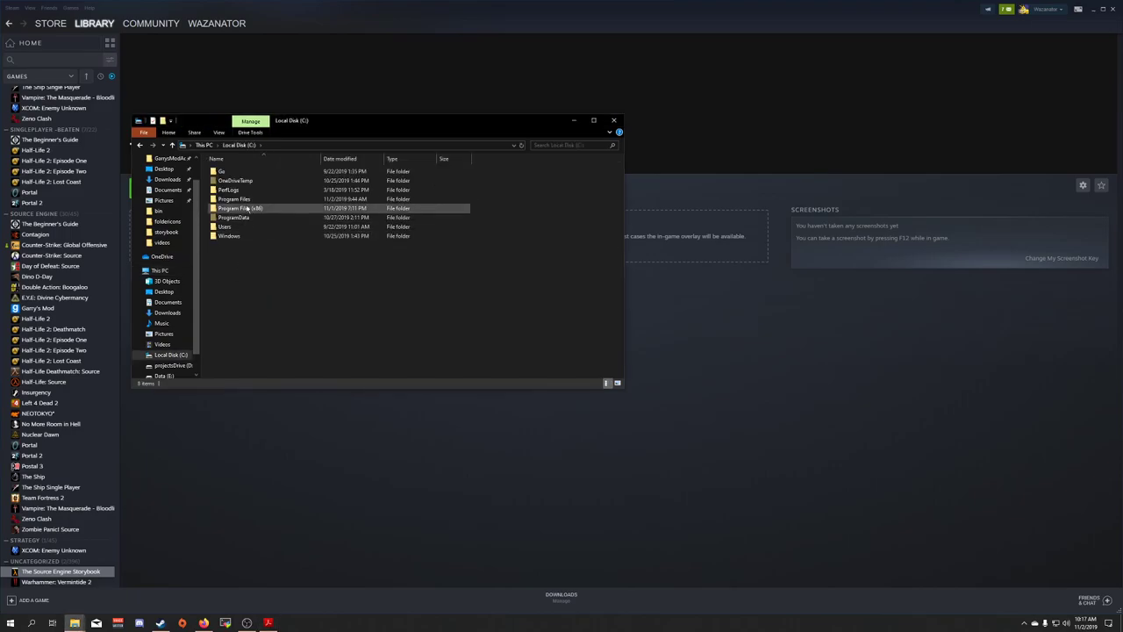
{"action": "double_click", "coordinate": [230, 210]}
{"action": "scroll", "coordinate": [230, 264], "scroll_direction": "down", "scroll_amount": 5}
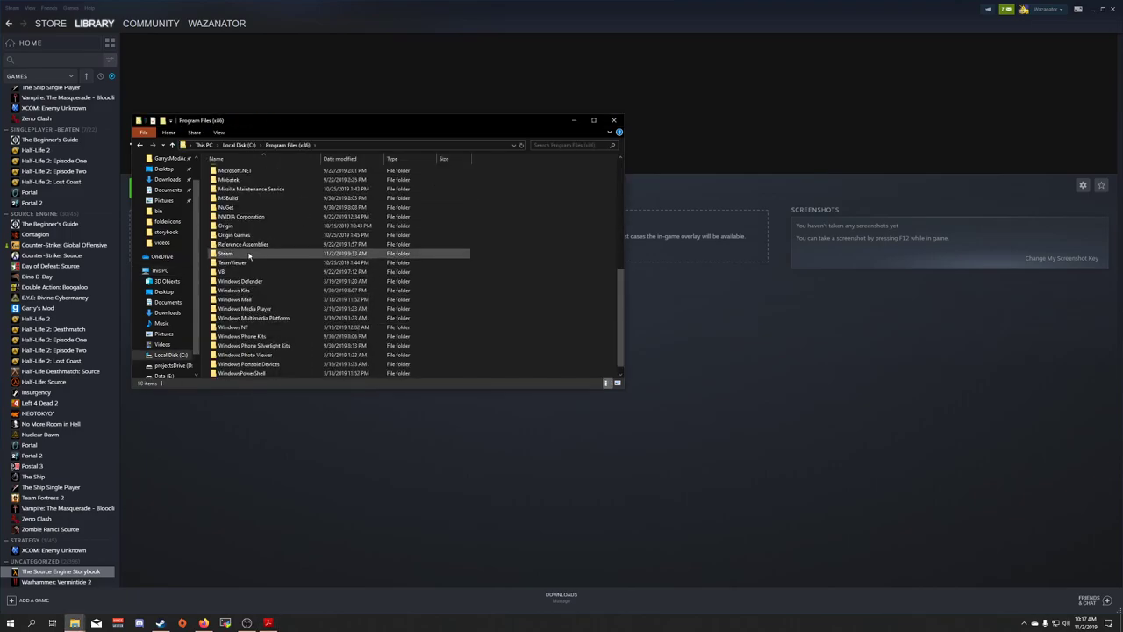
{"action": "double_click", "coordinate": [249, 254]}
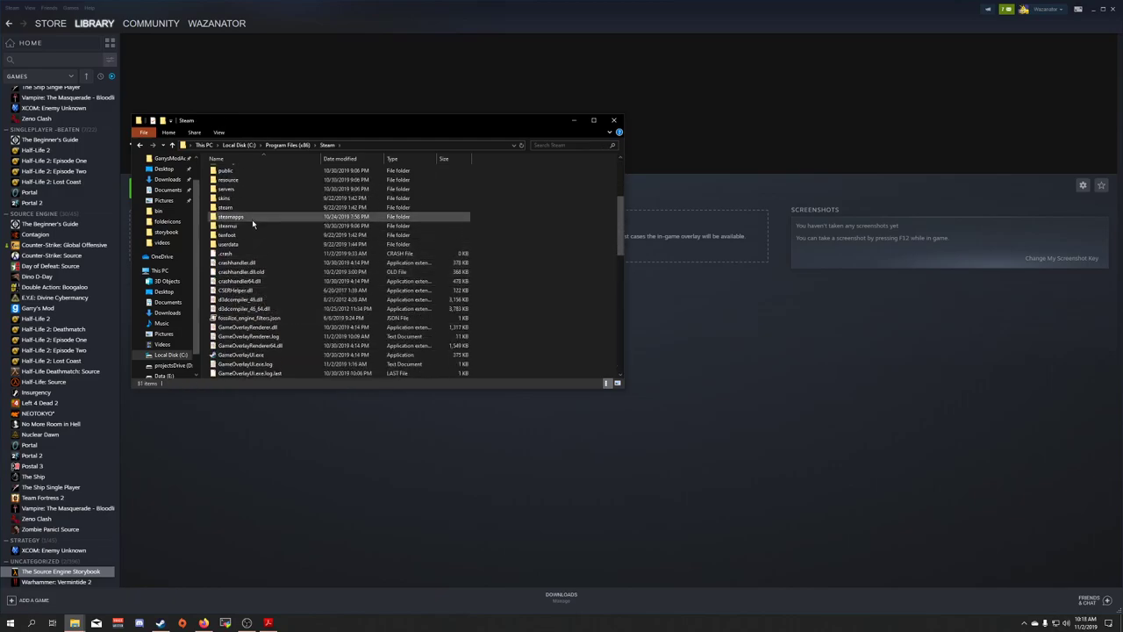
{"action": "double_click", "coordinate": [232, 170]}
{"action": "scroll", "coordinate": [255, 263], "scroll_direction": "down", "scroll_amount": 5}
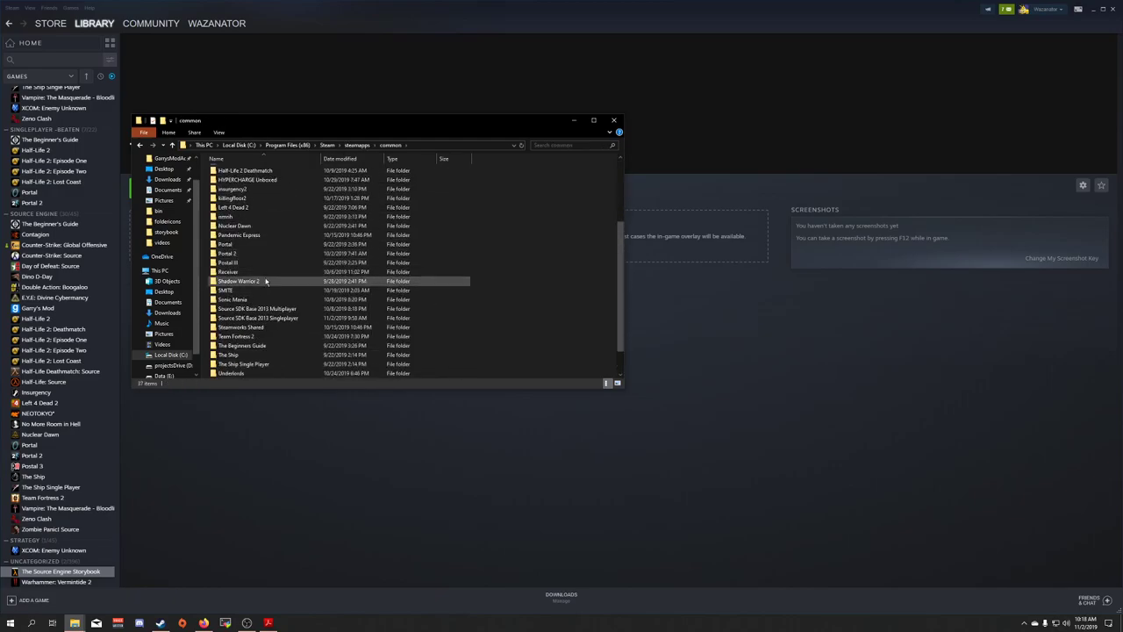
{"action": "double_click", "coordinate": [259, 290]}
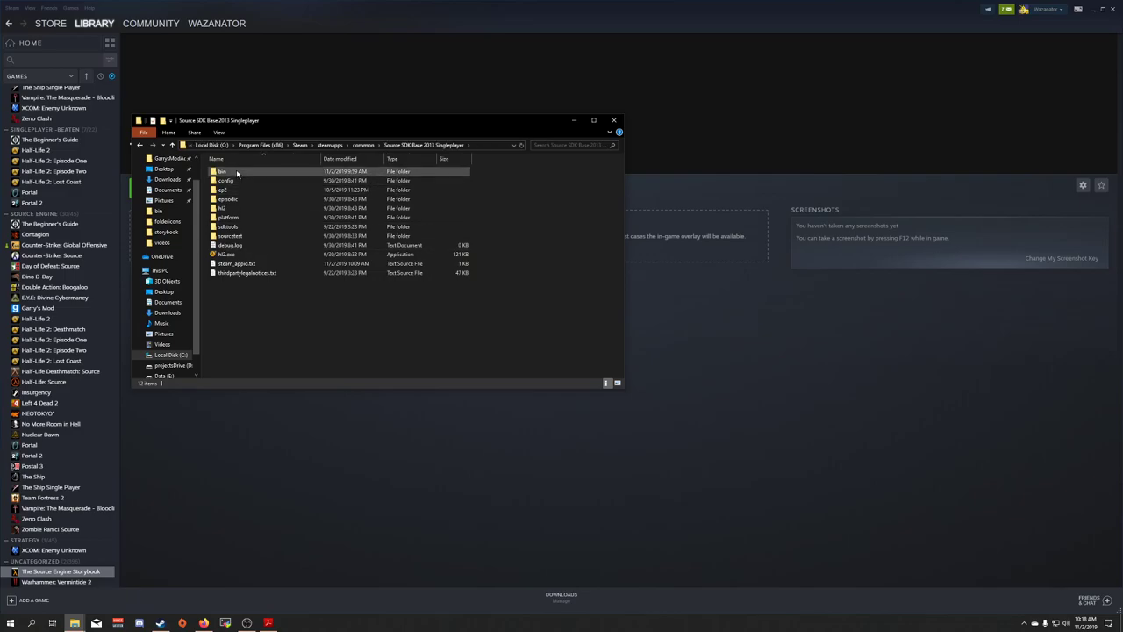
{"action": "double_click", "coordinate": [233, 171]}
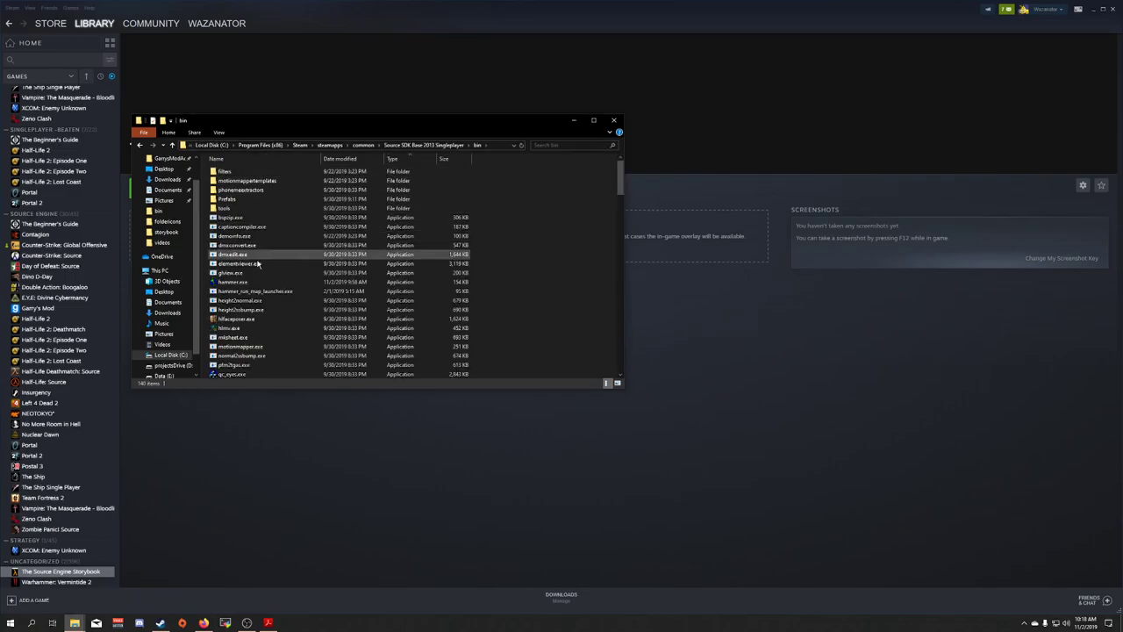
{"action": "scroll", "coordinate": [282, 289], "scroll_direction": "down", "scroll_amount": 6}
{"action": "scroll", "coordinate": [282, 290], "scroll_direction": "down", "scroll_amount": 10}
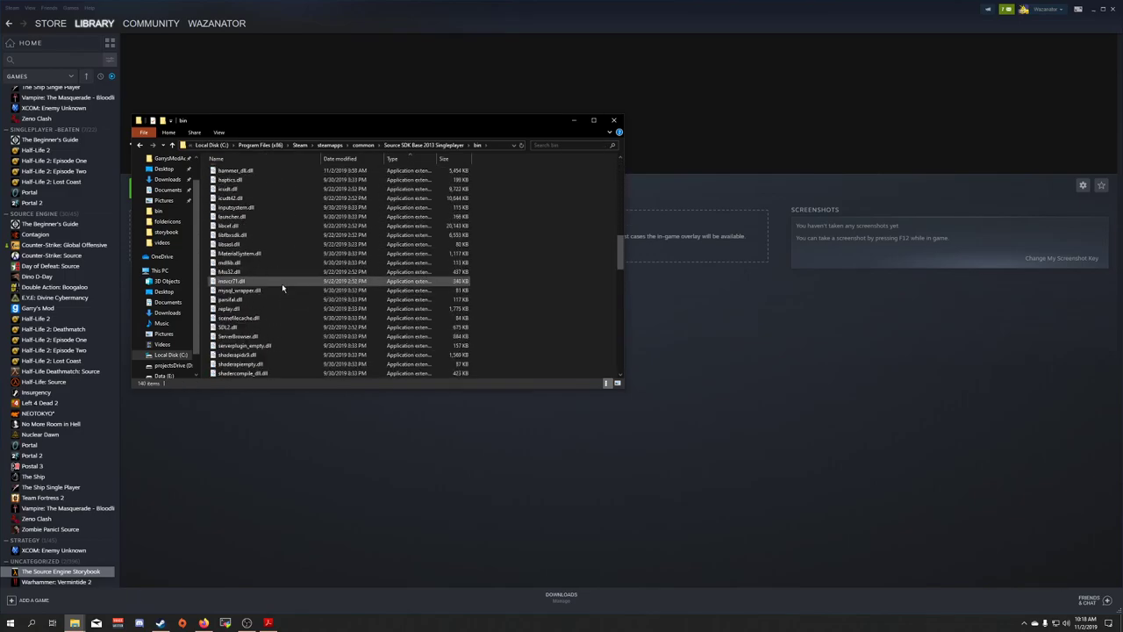
{"action": "scroll", "coordinate": [283, 288], "scroll_direction": "down", "scroll_amount": 20}
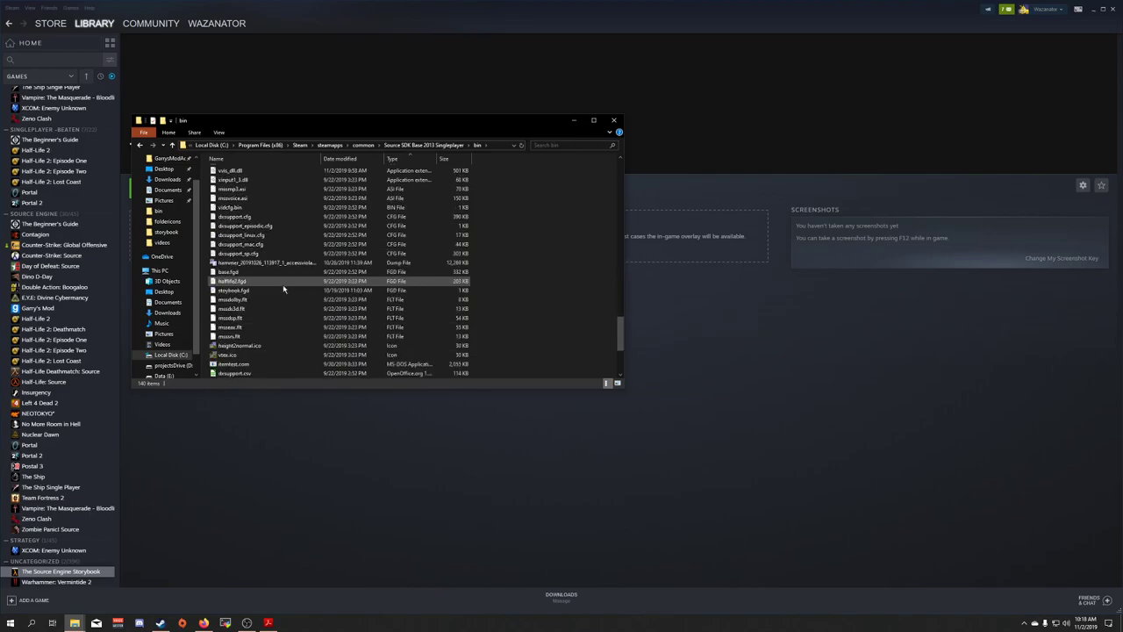
{"action": "scroll", "coordinate": [282, 288], "scroll_direction": "down", "scroll_amount": 4}
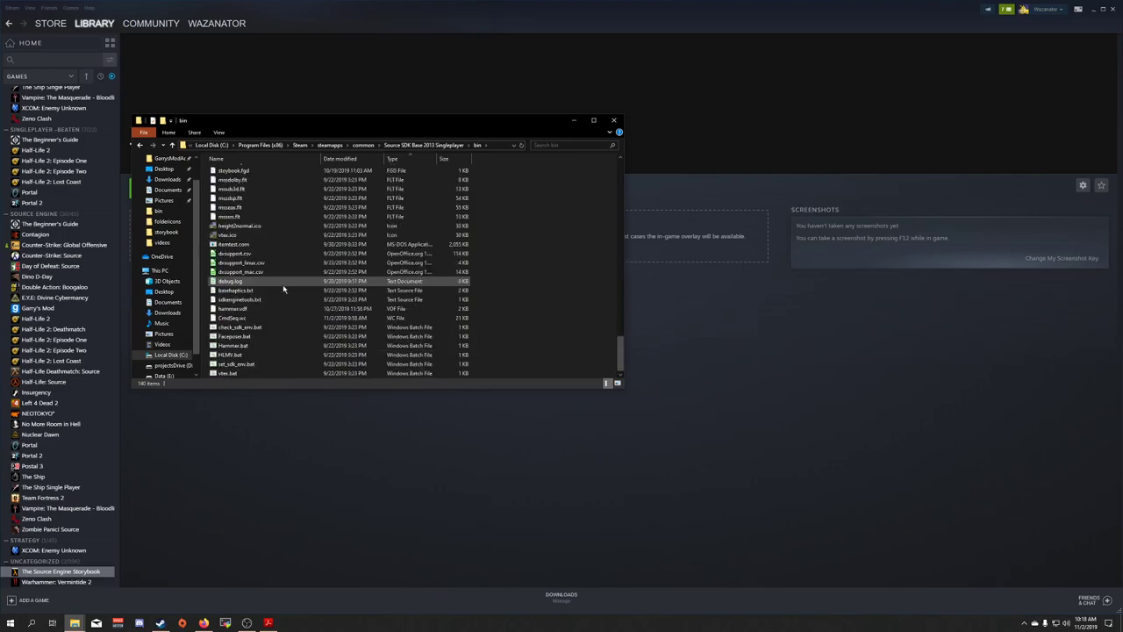
Run Hammer.bat once, accept the configuration, close Hammer, then bring up GameConfig.txt's context menu
{"action": "double_click", "coordinate": [254, 347]}
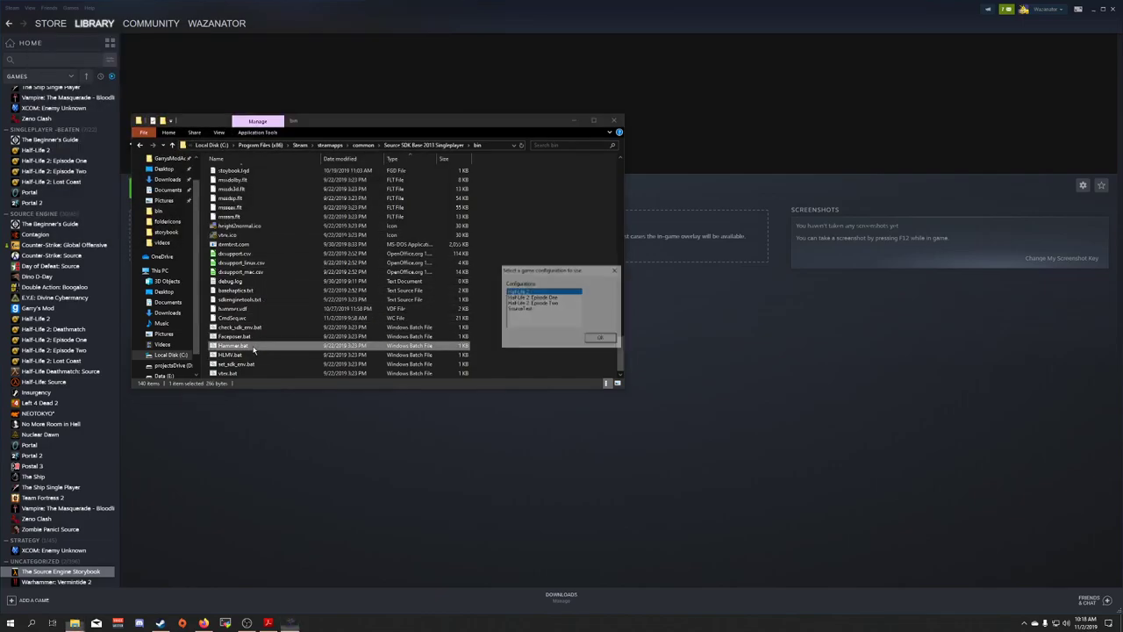
{"action": "left_click", "coordinate": [598, 341]}
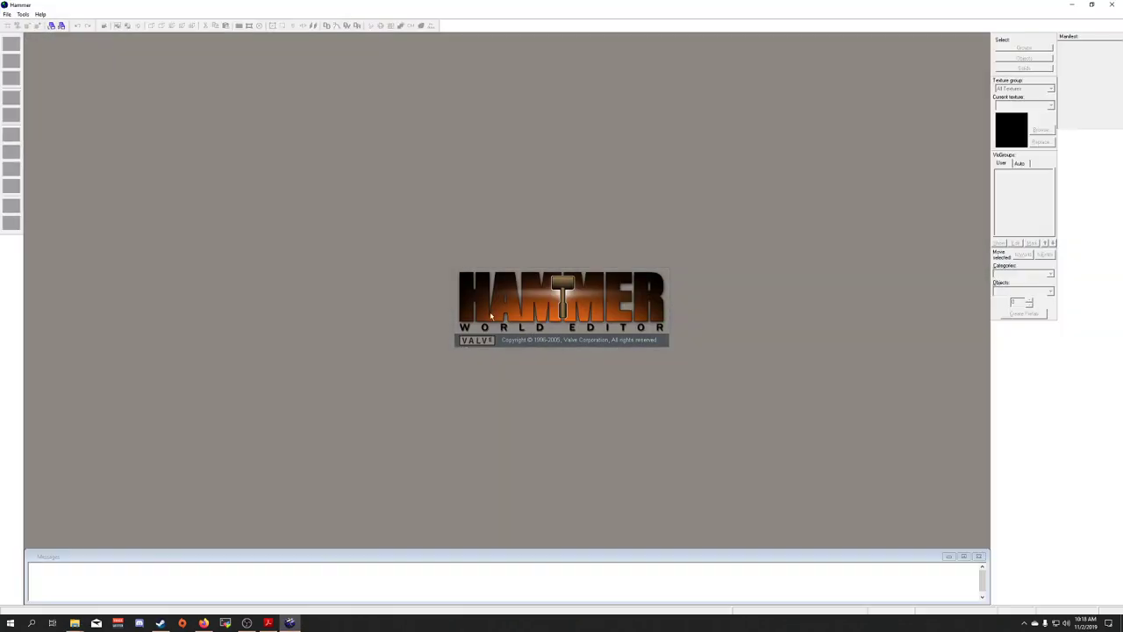
{"action": "left_click", "coordinate": [1111, 5]}
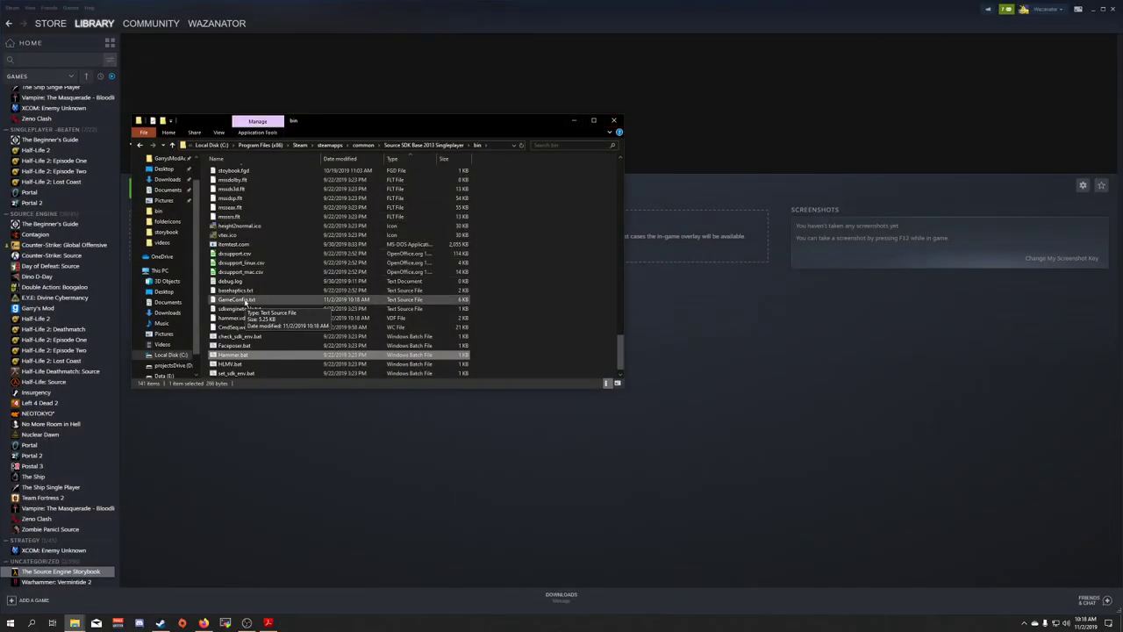
{"action": "left_click", "coordinate": [247, 300]}
{"action": "right_click", "coordinate": [248, 300]}
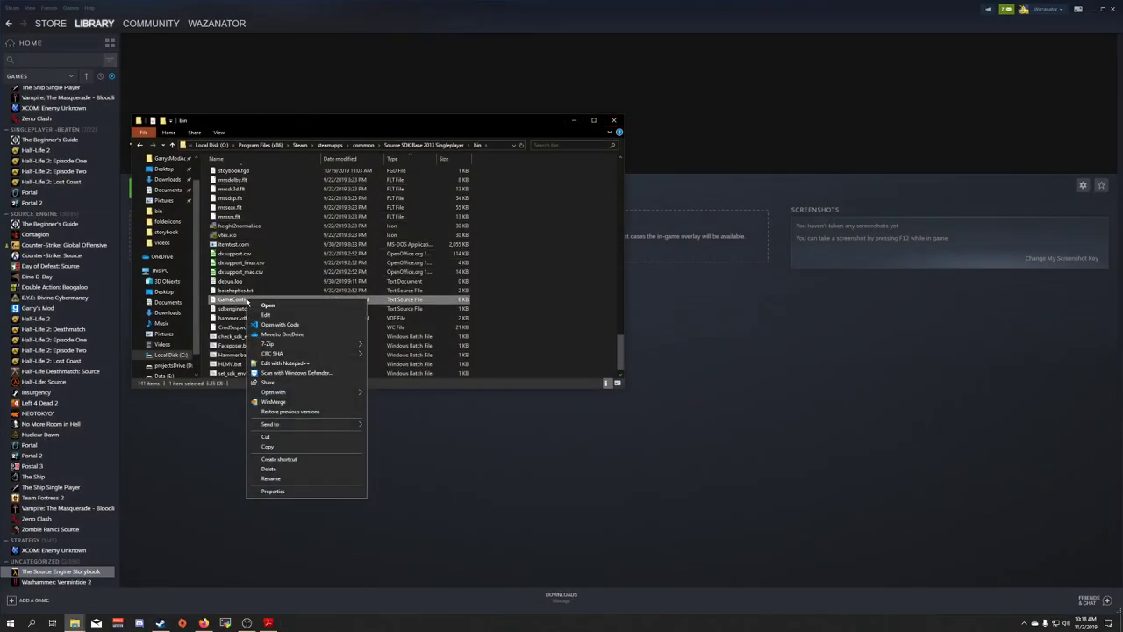
Open GameConfig.txt in Notepad++ and duplicate the Half-Life 2 block just above SourceTest
{"action": "left_click", "coordinate": [282, 362]}
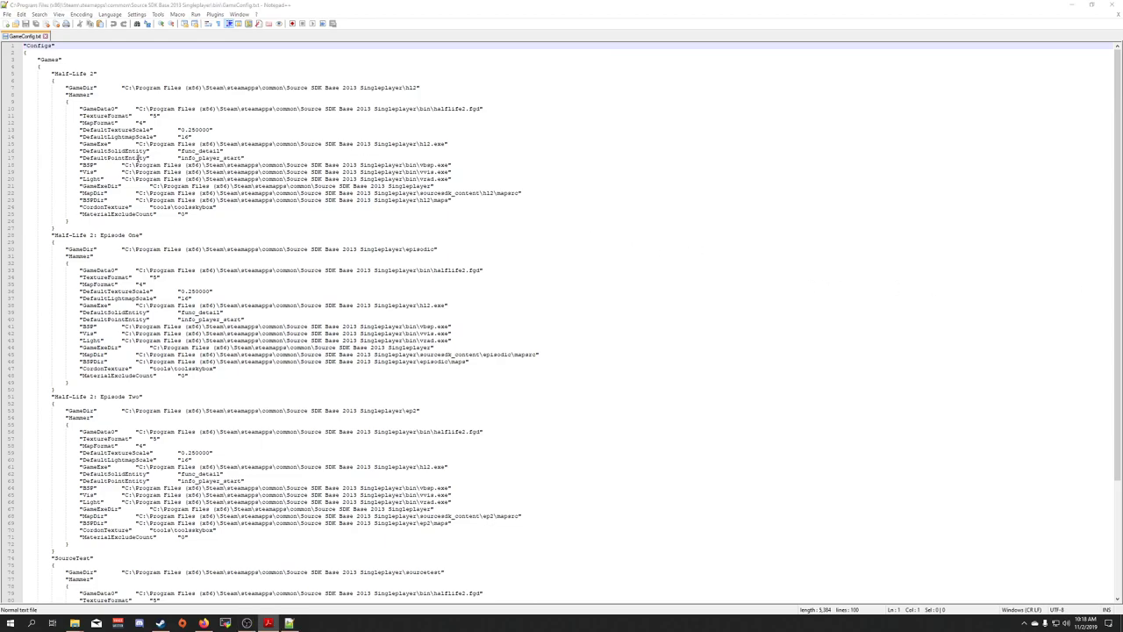
{"action": "left_click", "coordinate": [53, 74]}
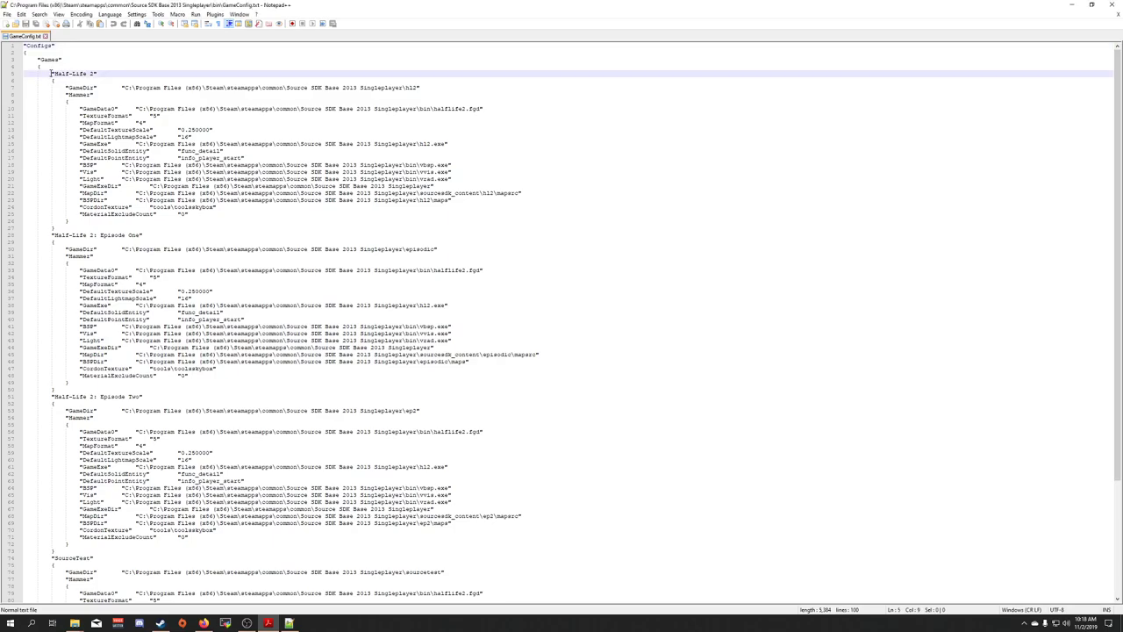
{"action": "left_click_drag", "start_coordinate": [52, 75], "coordinate": [67, 226]}
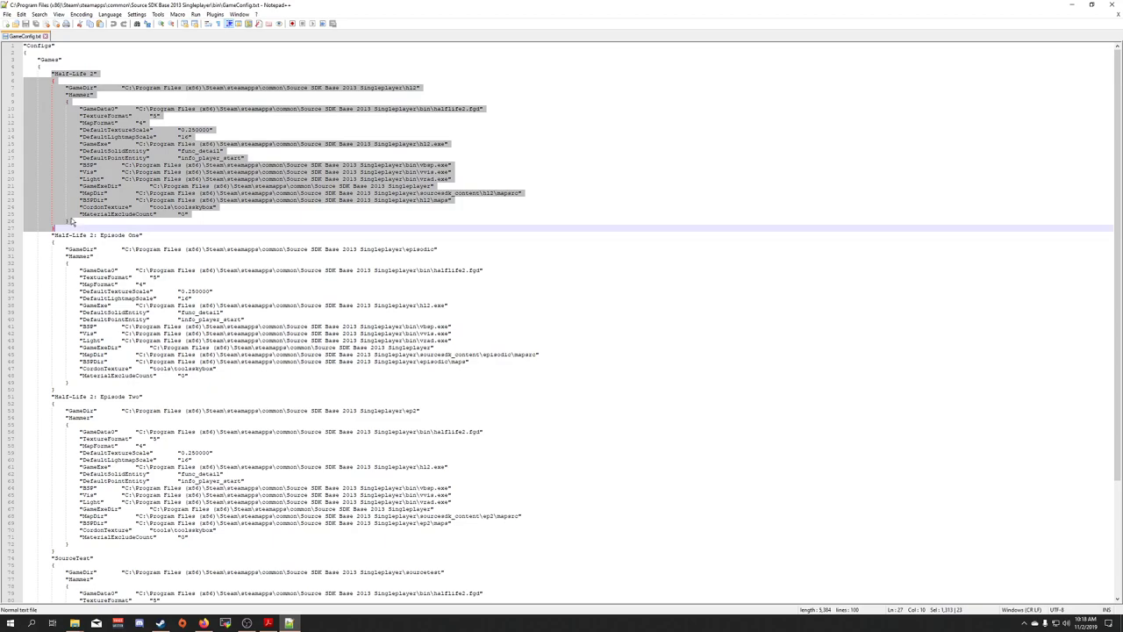
{"action": "scroll", "coordinate": [103, 214], "scroll_direction": "down", "scroll_amount": 5}
{"action": "scroll", "coordinate": [103, 214], "scroll_direction": "down", "scroll_amount": 4}
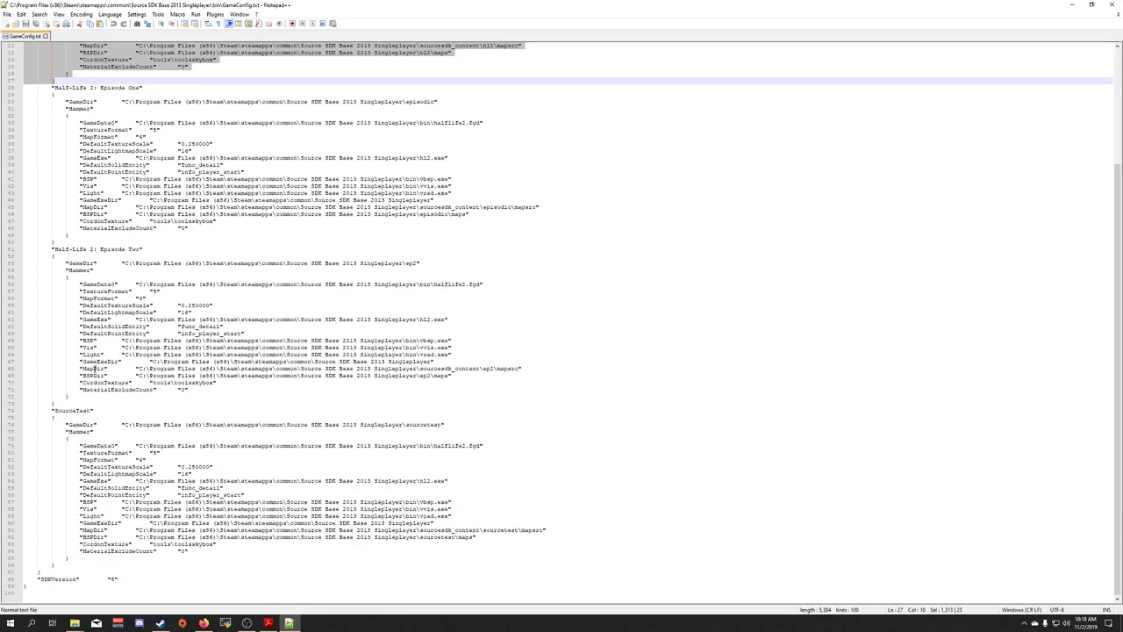
{"action": "left_click", "coordinate": [69, 403]}
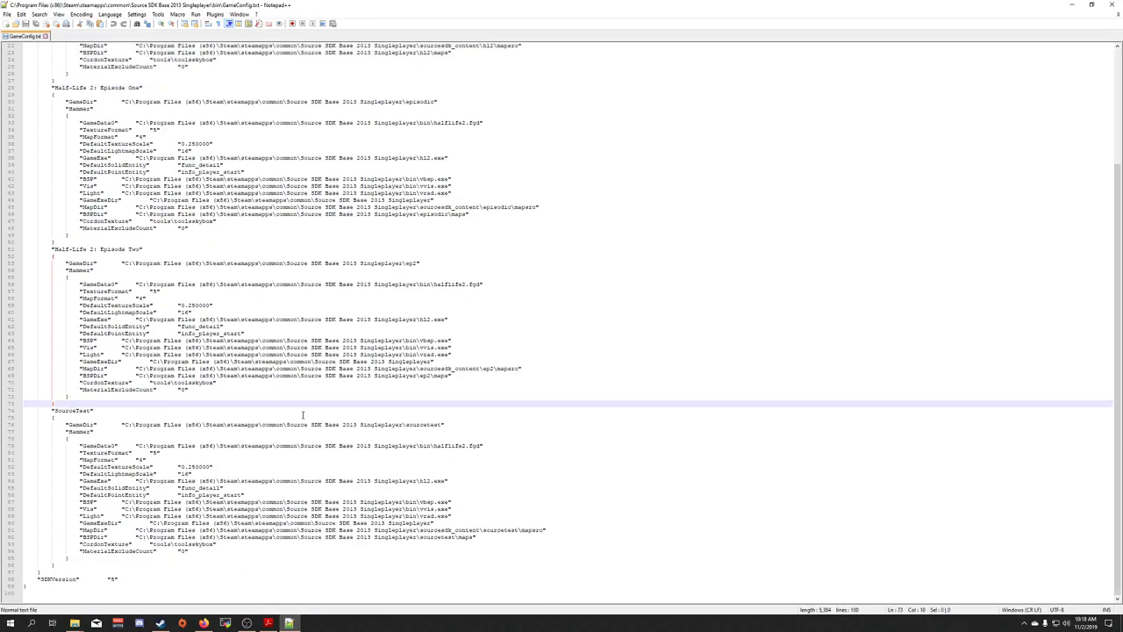
{"action": "key", "text": "ctrl+v"}
Rename the duplicated block's Half-Life 2 header to Storybook
{"action": "scroll", "coordinate": [315, 418], "scroll_direction": "down", "scroll_amount": 5}
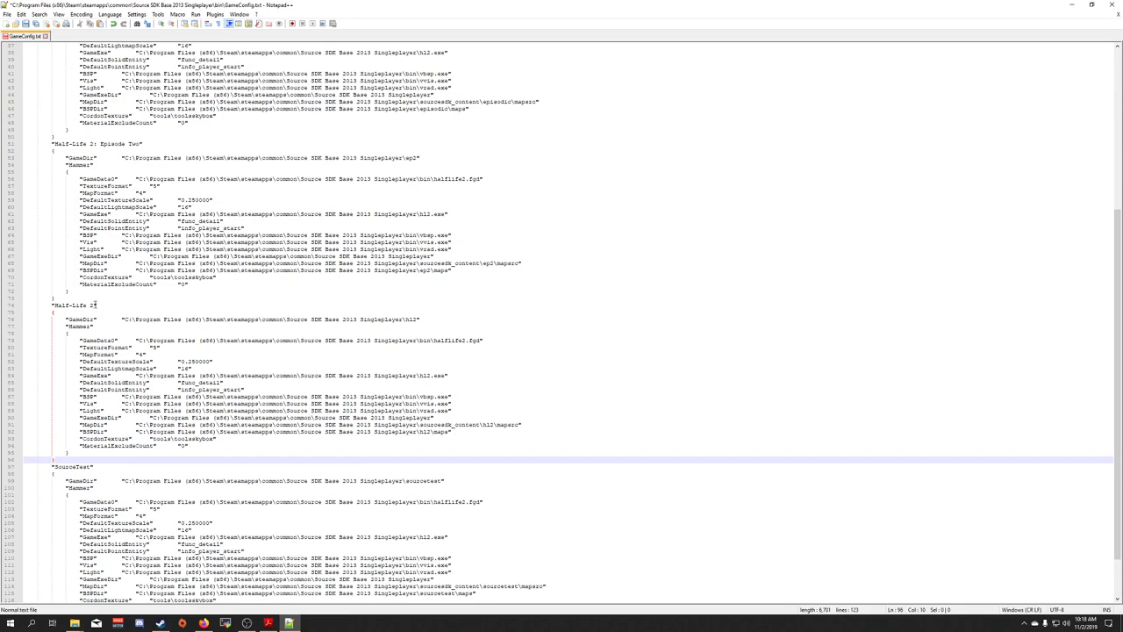
{"action": "left_click_drag", "start_coordinate": [96, 304], "coordinate": [53, 307]}
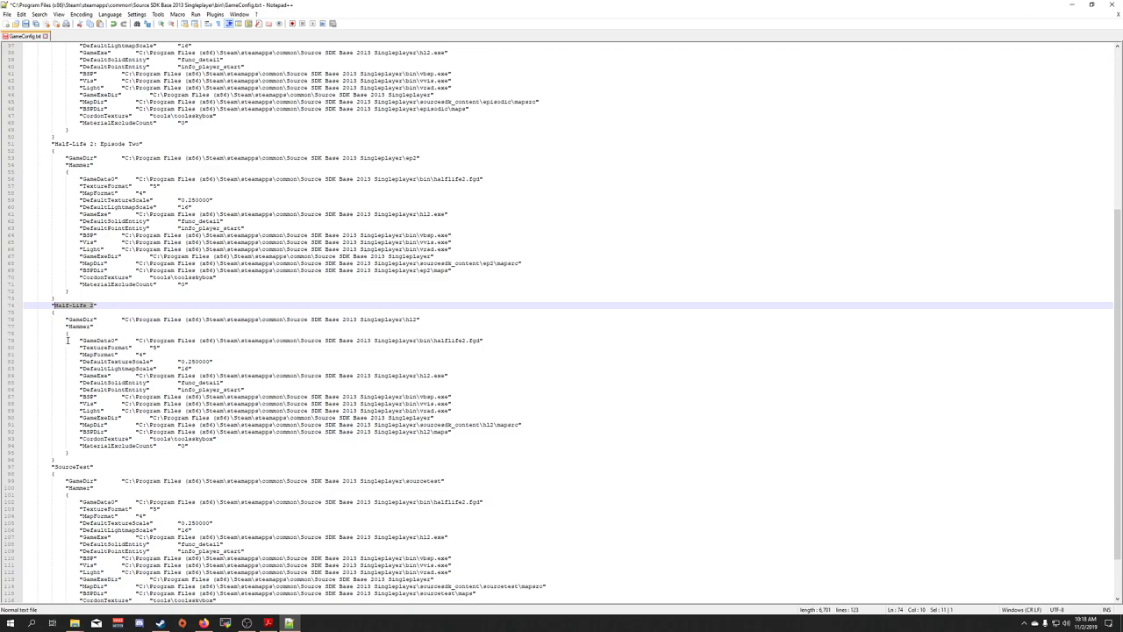
{"action": "type", "text": "Storybook"}
{"action": "left_click", "coordinate": [195, 327]}
{"action": "left_click", "coordinate": [136, 319]}
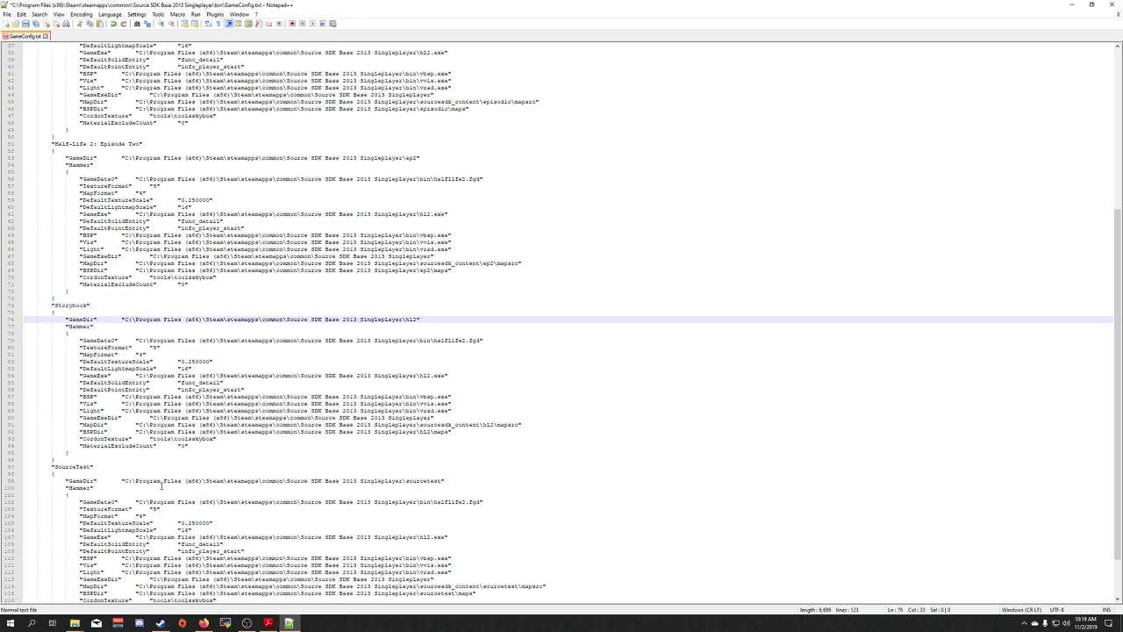
Open steamapps\sourcemods\storybook in the bin Explorer window and select its full path
{"action": "mouse_move", "coordinate": [75, 621]}
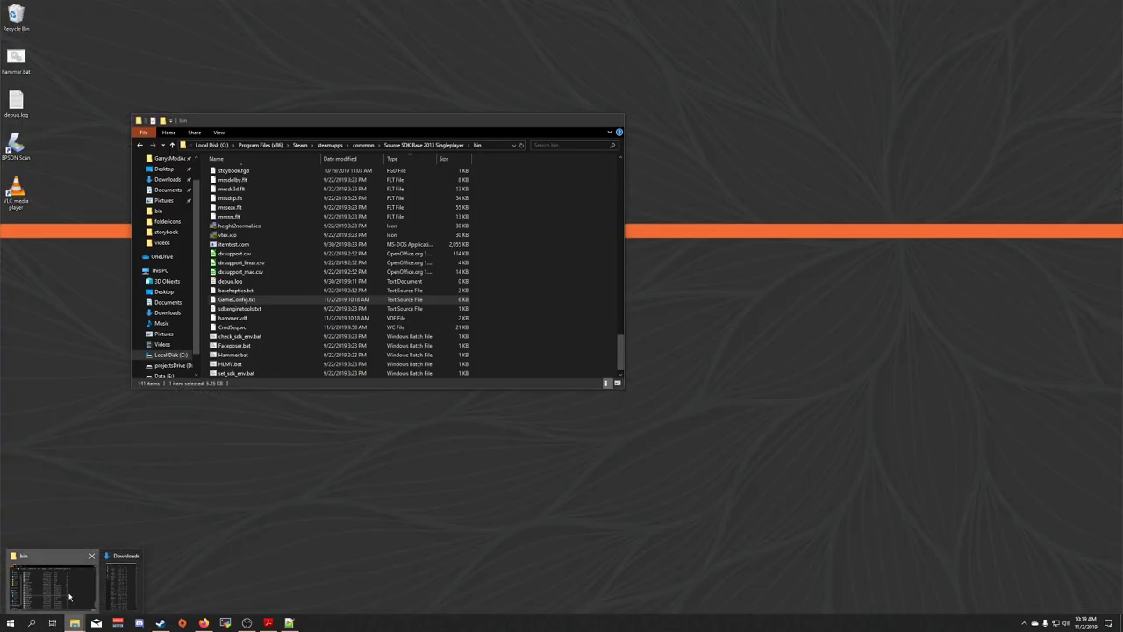
{"action": "left_click", "coordinate": [69, 597]}
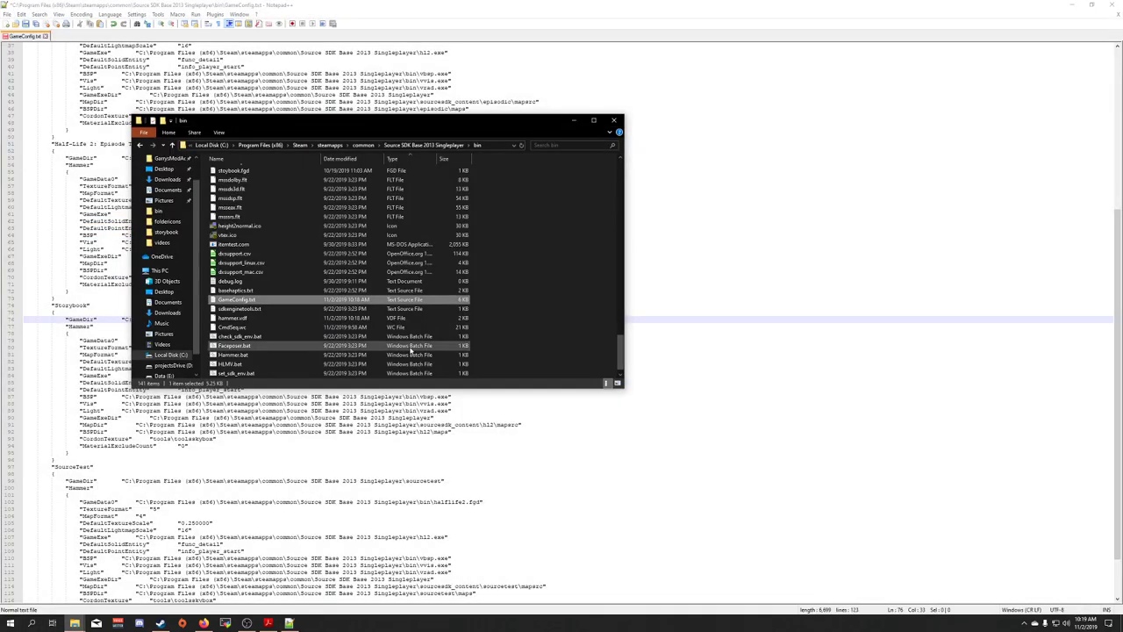
{"action": "left_click", "coordinate": [326, 146]}
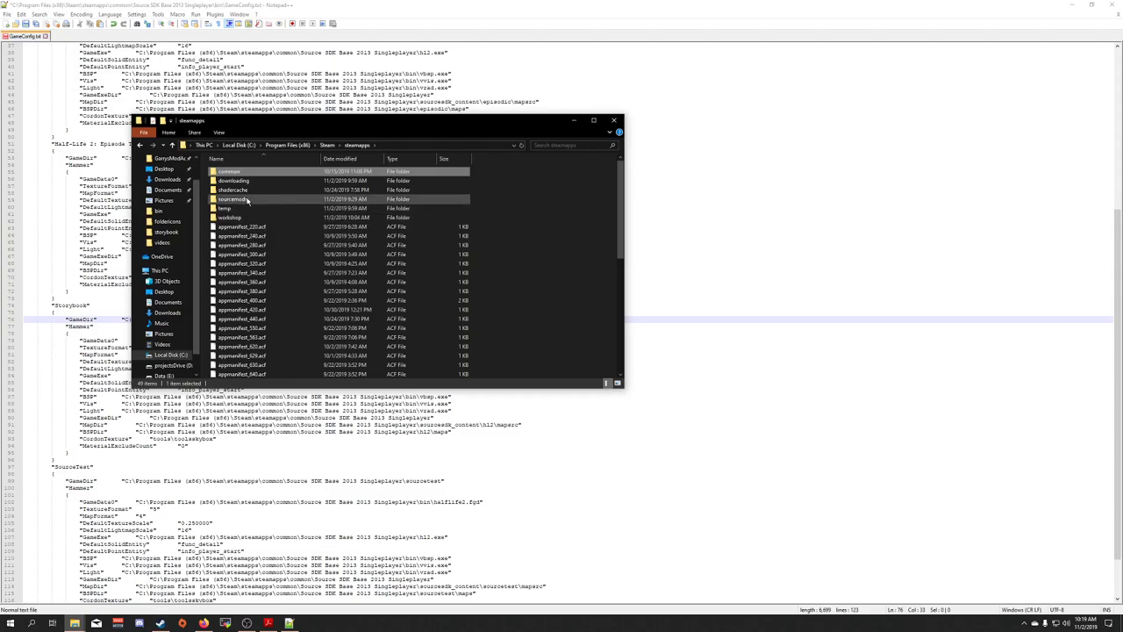
{"action": "double_click", "coordinate": [247, 200]}
{"action": "double_click", "coordinate": [247, 171]}
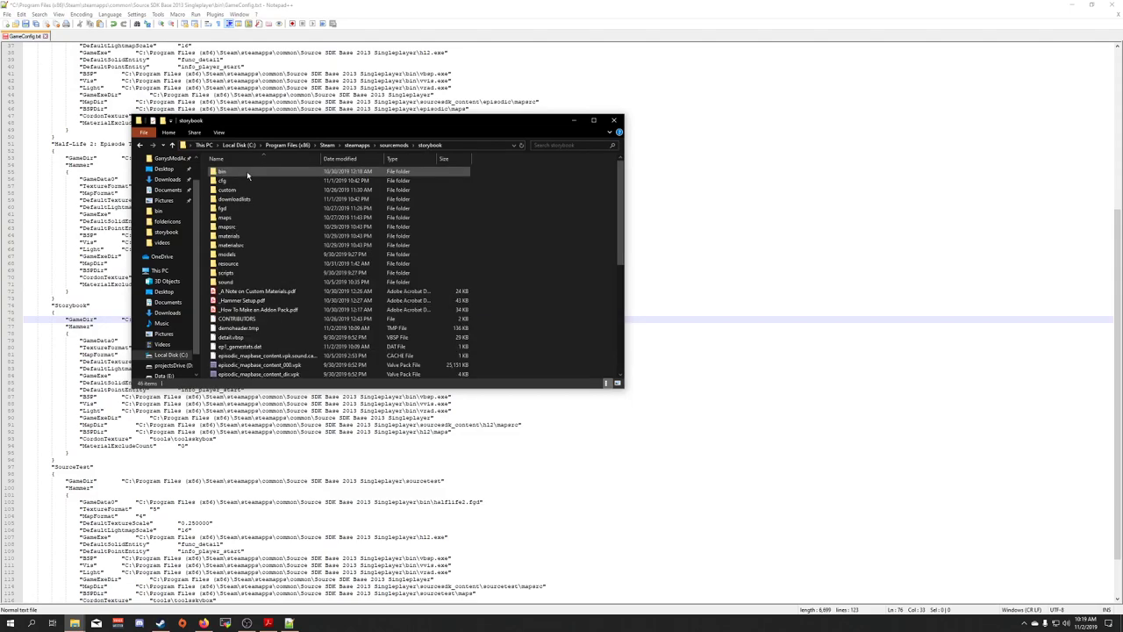
{"action": "left_click", "coordinate": [465, 147]}
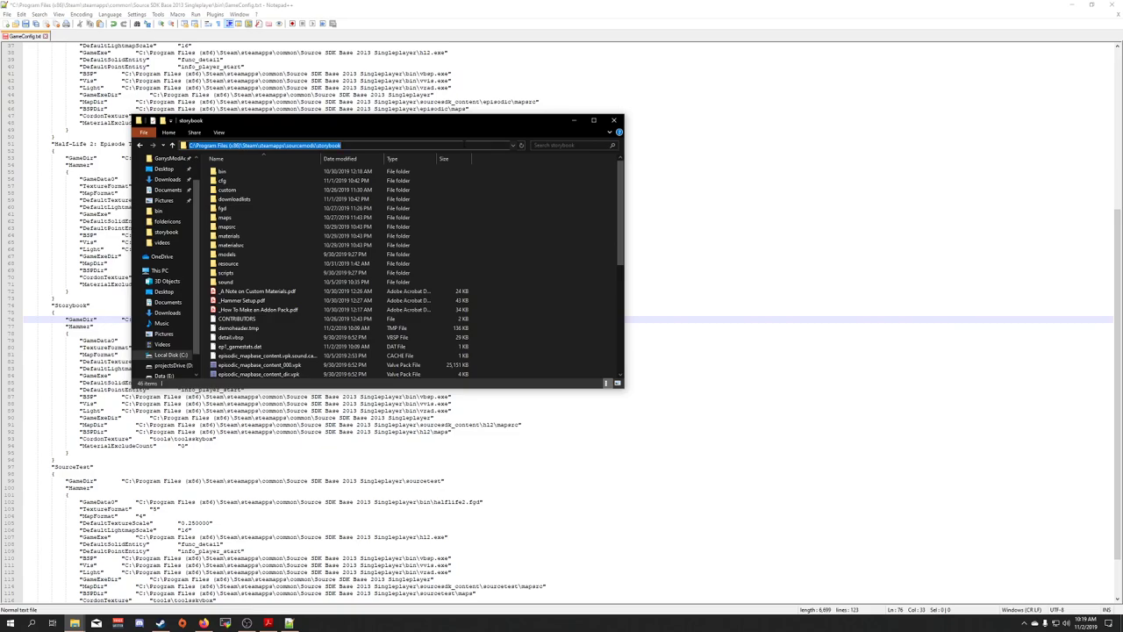
{"action": "left_click", "coordinate": [721, 159]}
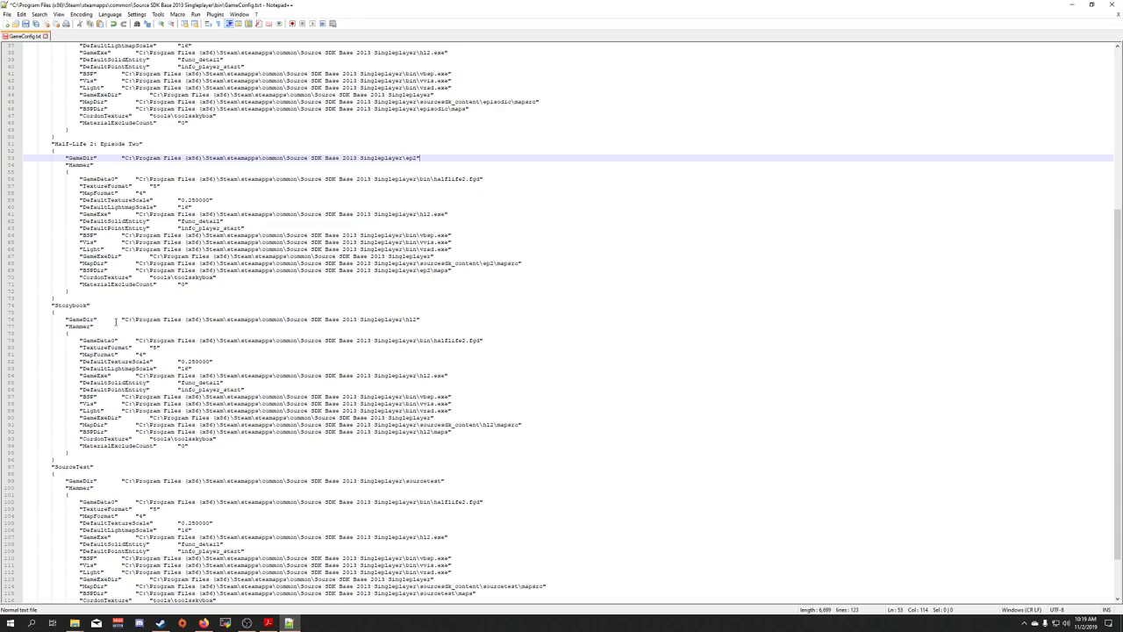
Paste the storybook folder path over the Storybook GameDir and GameData0 paths
{"action": "left_click_drag", "start_coordinate": [123, 319], "coordinate": [412, 321]}
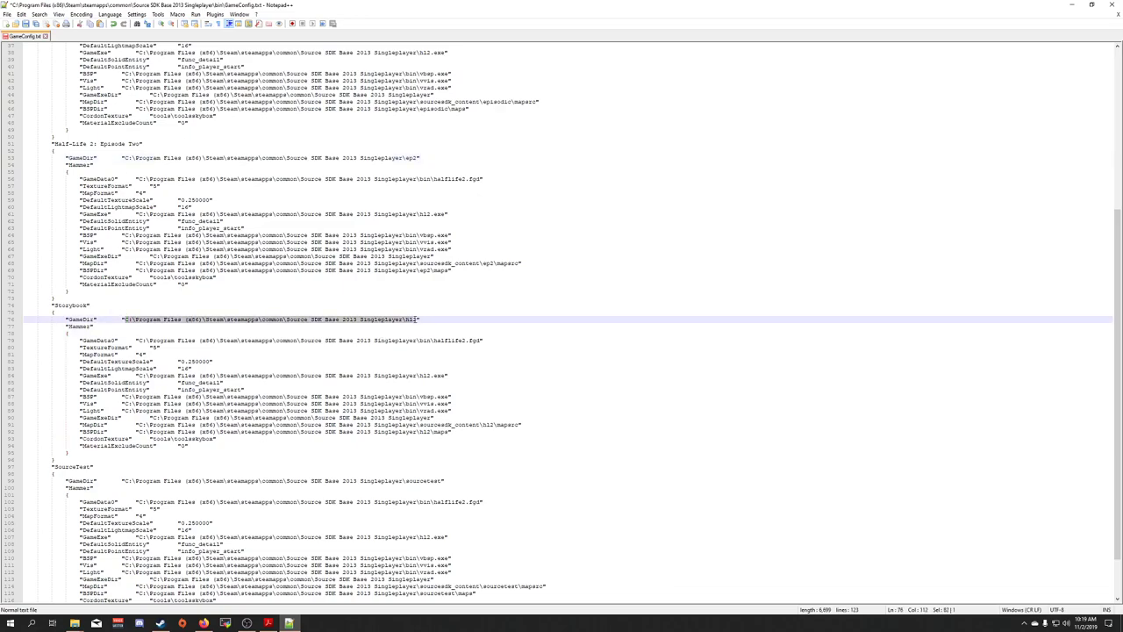
{"action": "key", "text": "ctrl+v"}
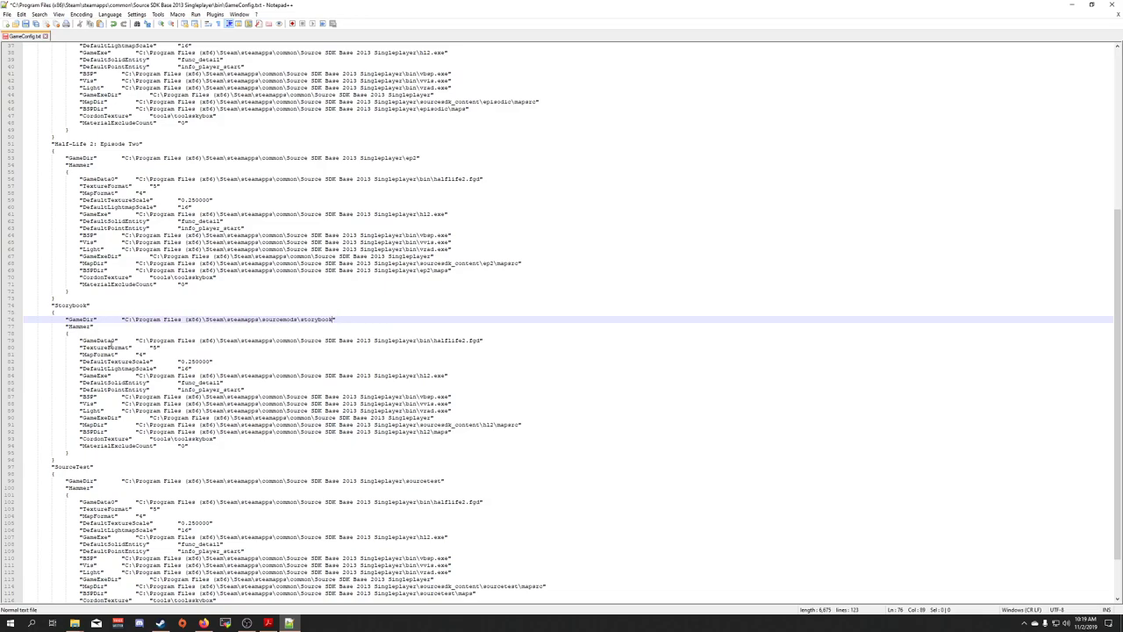
{"action": "scroll", "coordinate": [144, 321], "scroll_direction": "down", "scroll_amount": 1}
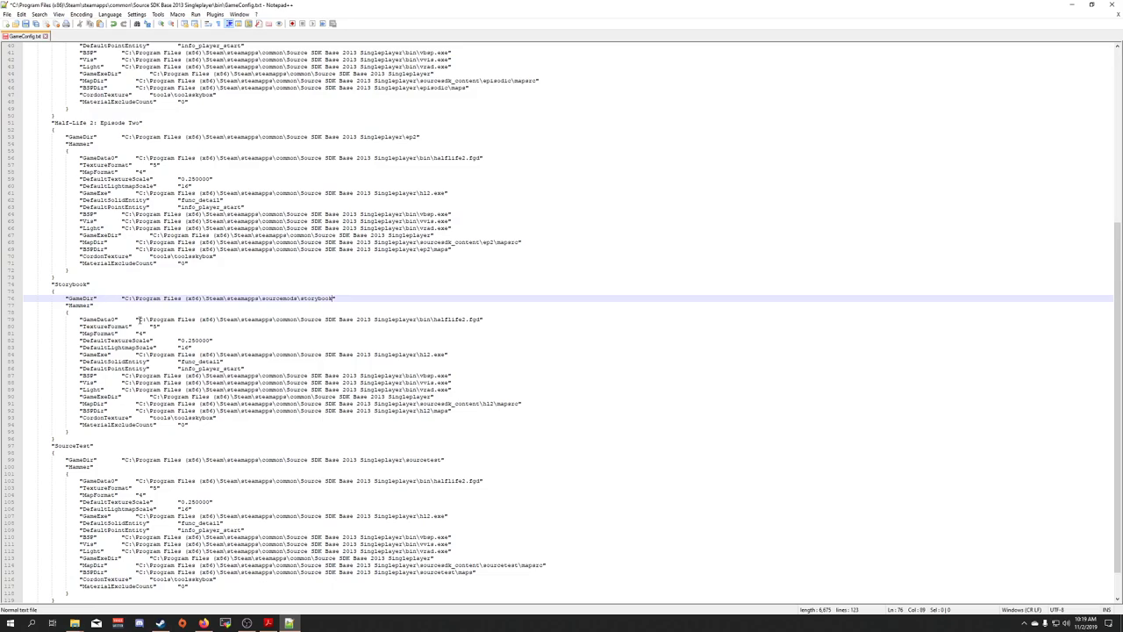
{"action": "left_click_drag", "start_coordinate": [138, 320], "coordinate": [431, 319]}
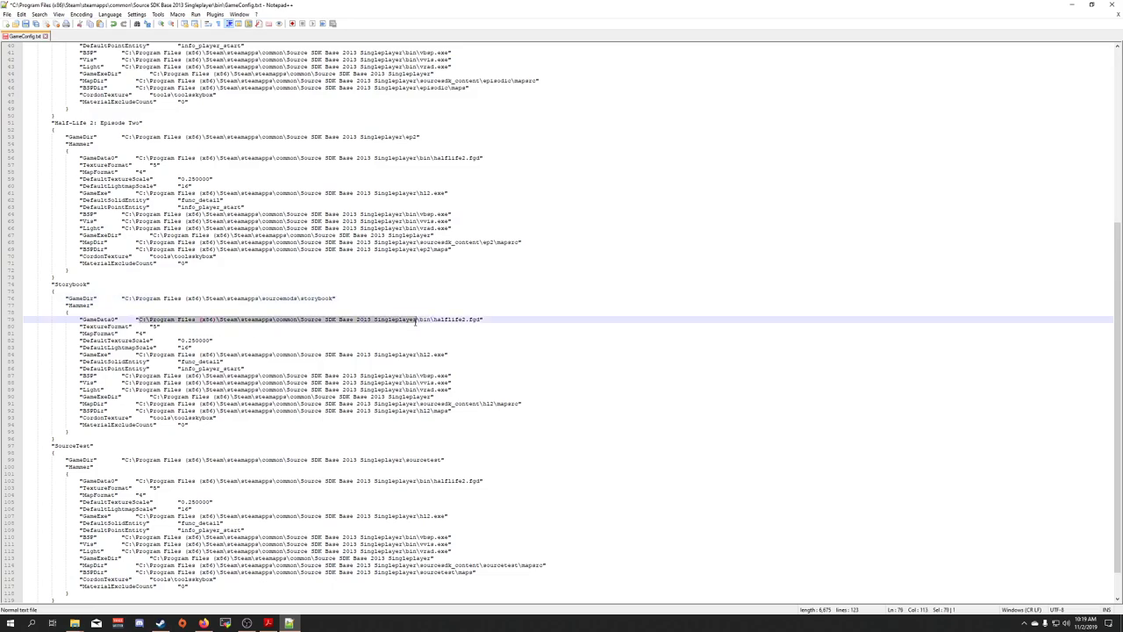
{"action": "type", "text": "C:\\Program Files (x86)\\Steam\\steamapps\\sourcemods\\storybook\\bin"}
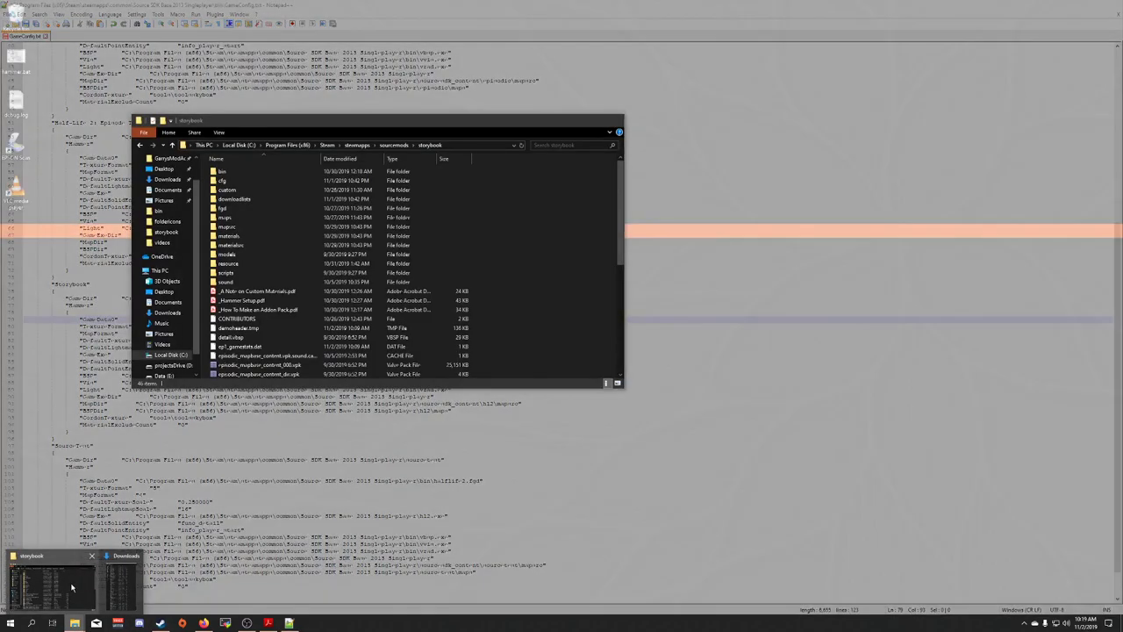
Point GameData0 at the storybook fgd folder by changing bin to fgd
{"action": "left_click", "coordinate": [73, 588]}
{"action": "double_click", "coordinate": [256, 214]}
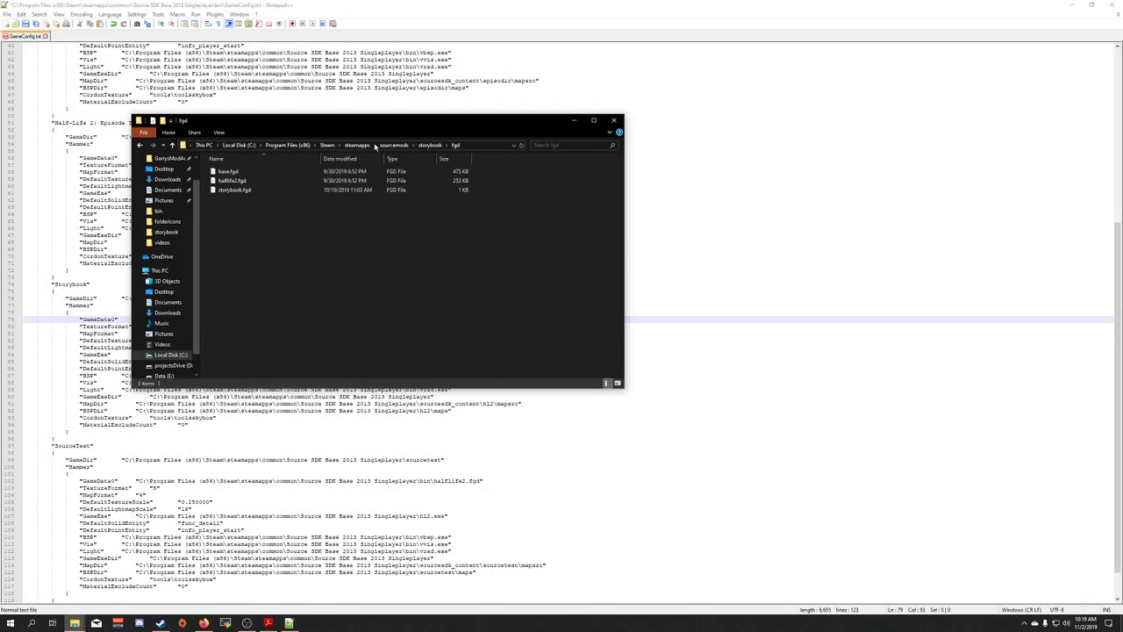
{"action": "left_click_drag", "start_coordinate": [418, 122], "coordinate": [644, 14]}
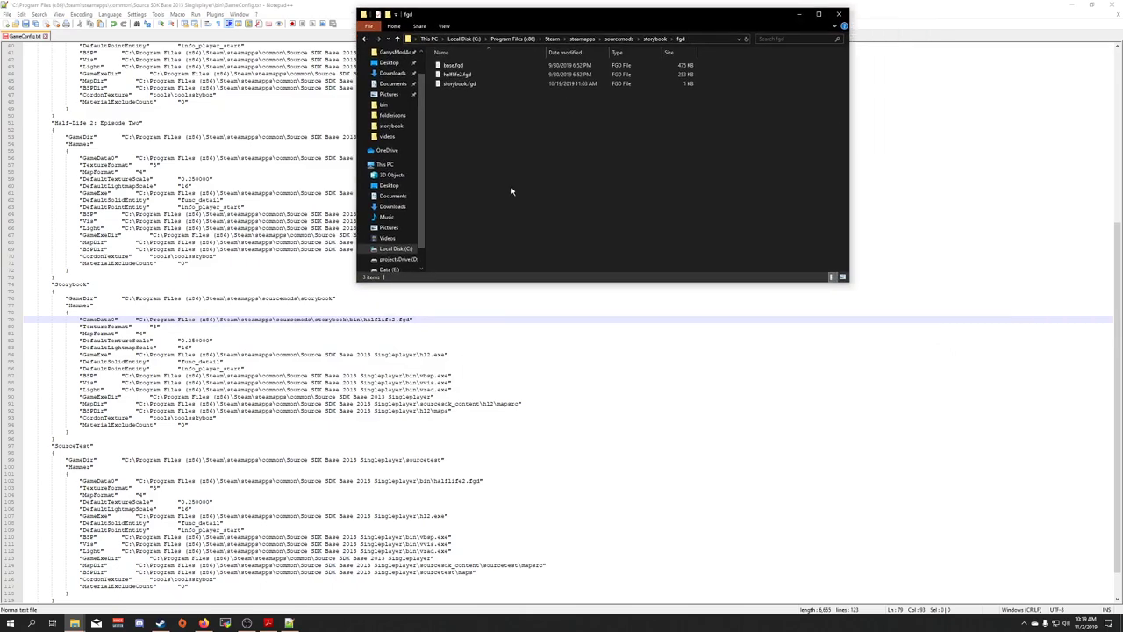
{"action": "double_click", "coordinate": [355, 320]}
{"action": "type", "text": "fgd"}
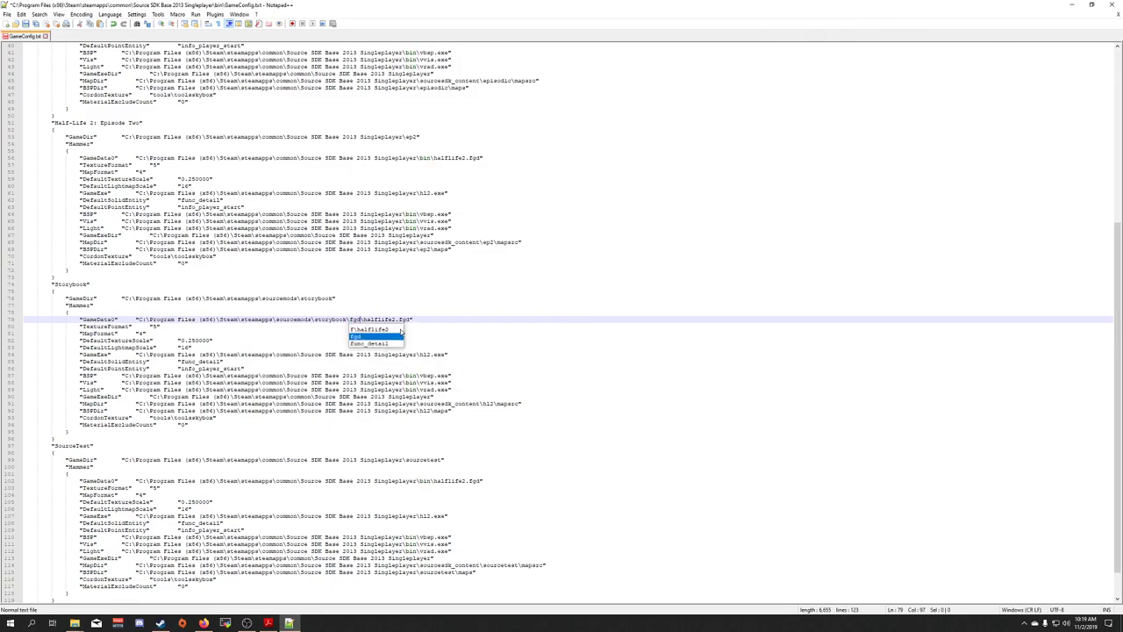
{"action": "left_click", "coordinate": [489, 295]}
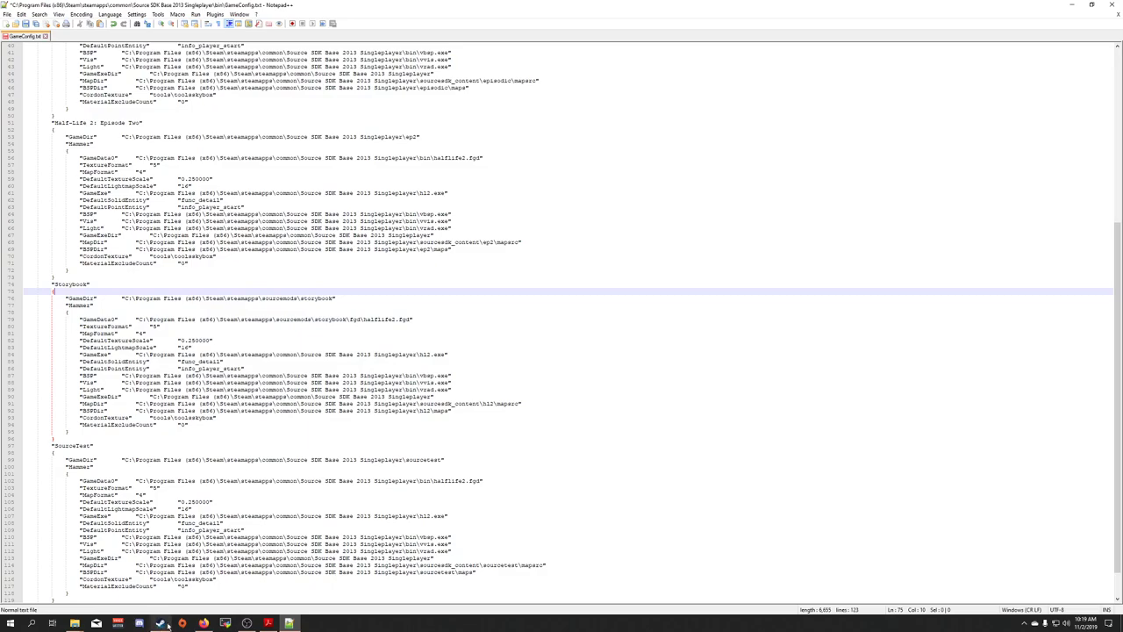
Add a GameData1 line copied from GameData0, pointing to storybook\fgd\storybook.fgd
{"action": "mouse_move", "coordinate": [74, 623]}
{"action": "left_click", "coordinate": [62, 595]}
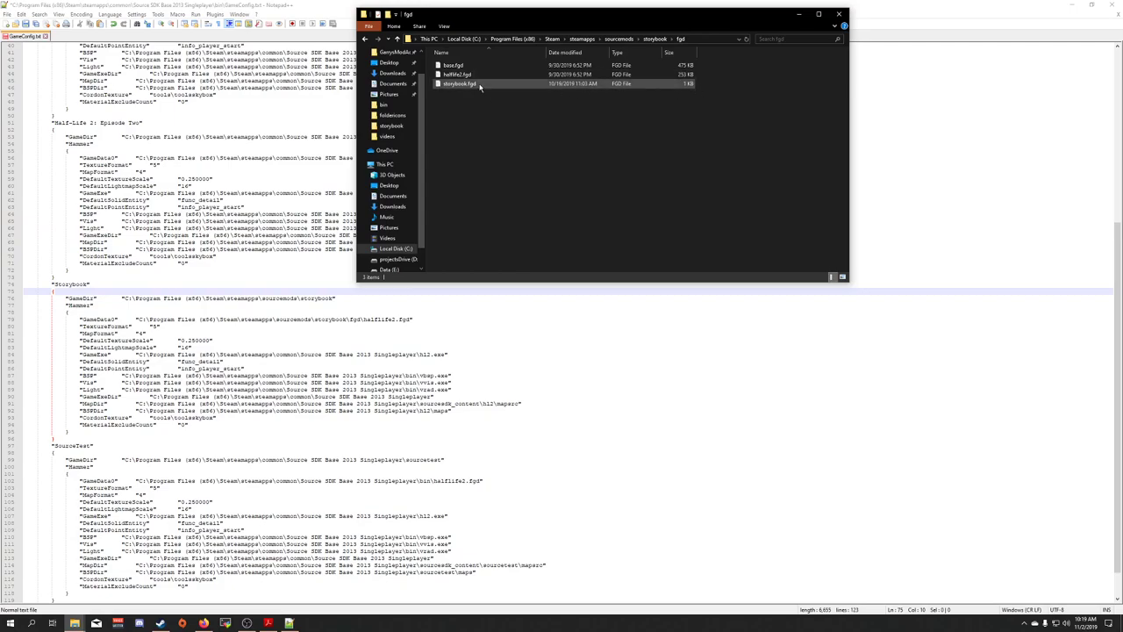
{"action": "left_click", "coordinate": [331, 326]}
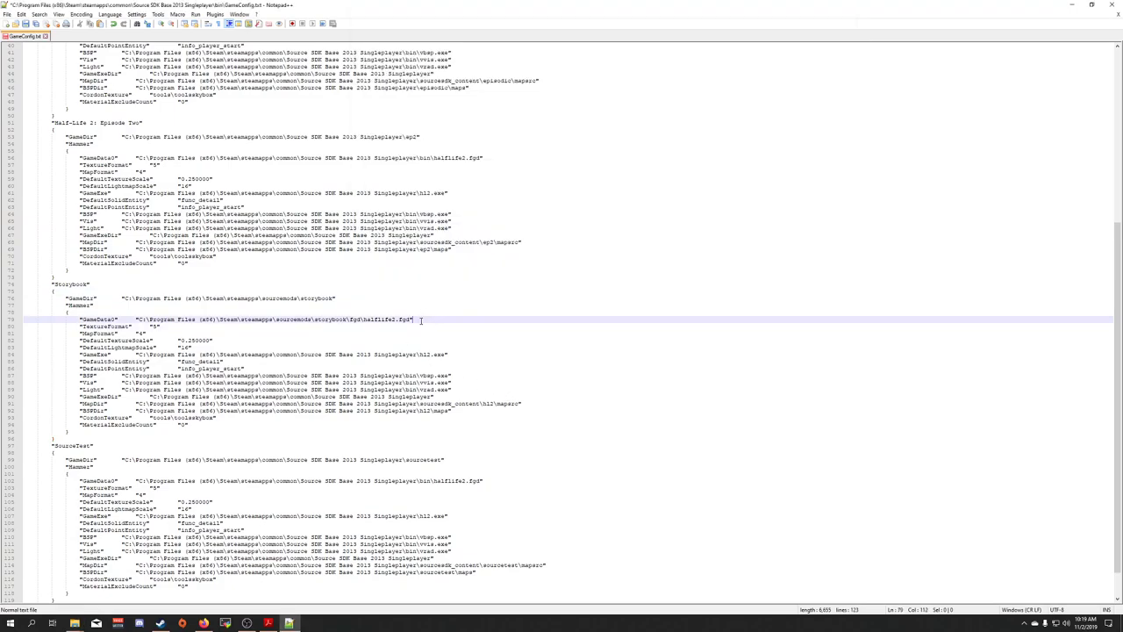
{"action": "left_click_drag", "start_coordinate": [415, 319], "coordinate": [81, 321]}
{"action": "key", "text": "ctrl+c"}
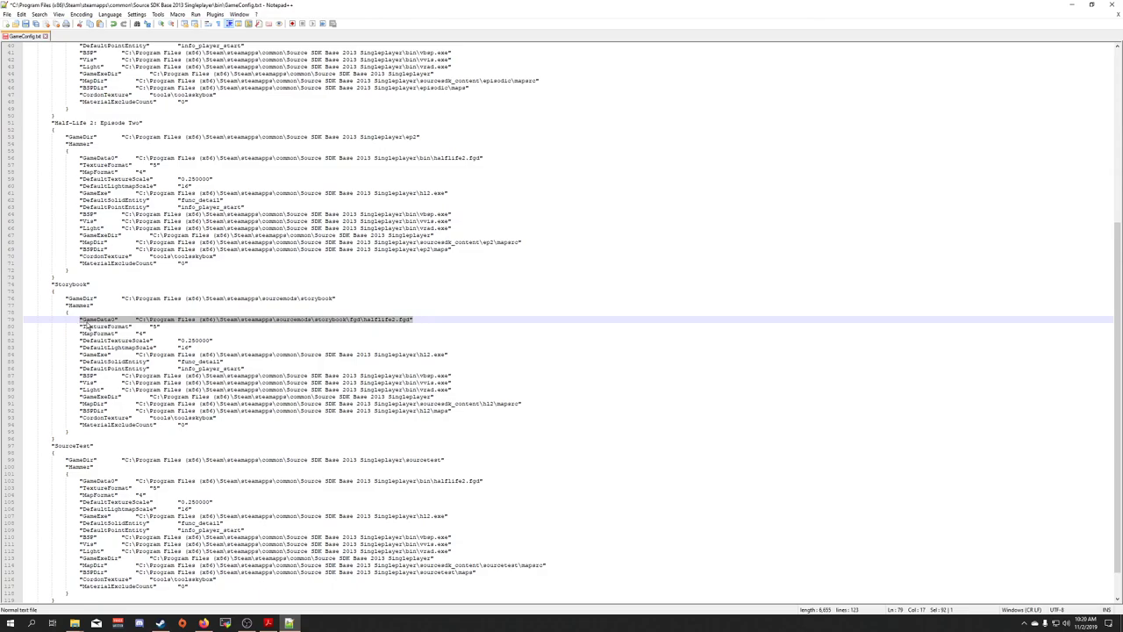
{"action": "left_click", "coordinate": [478, 324]}
{"action": "left_click", "coordinate": [470, 317]}
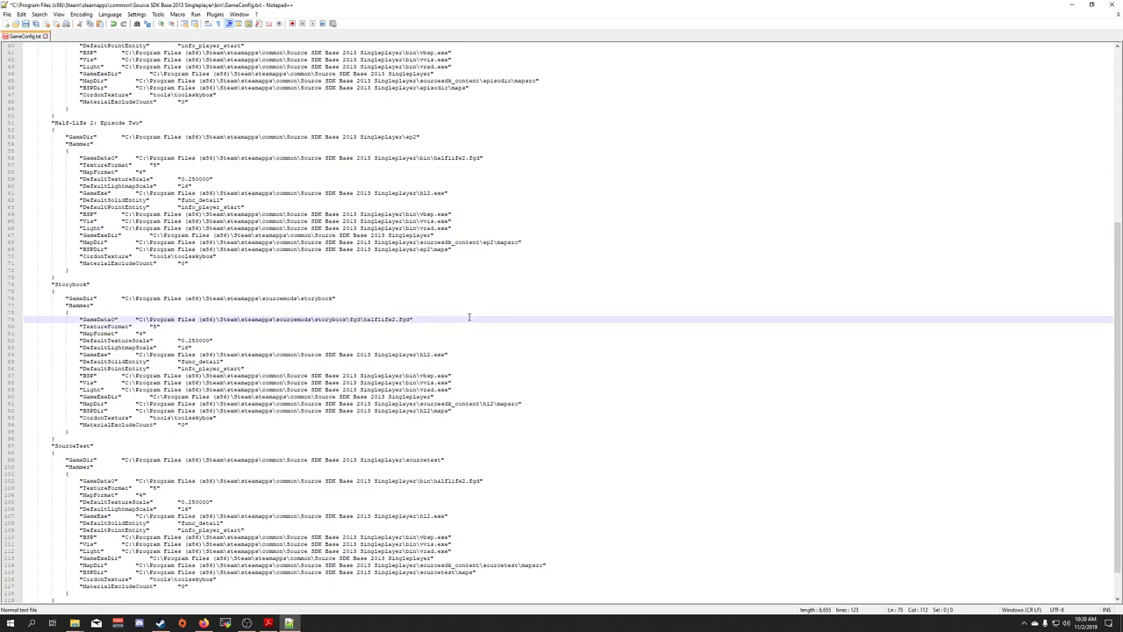
{"action": "key", "text": "Return"}
{"action": "key", "text": "ctrl+v"}
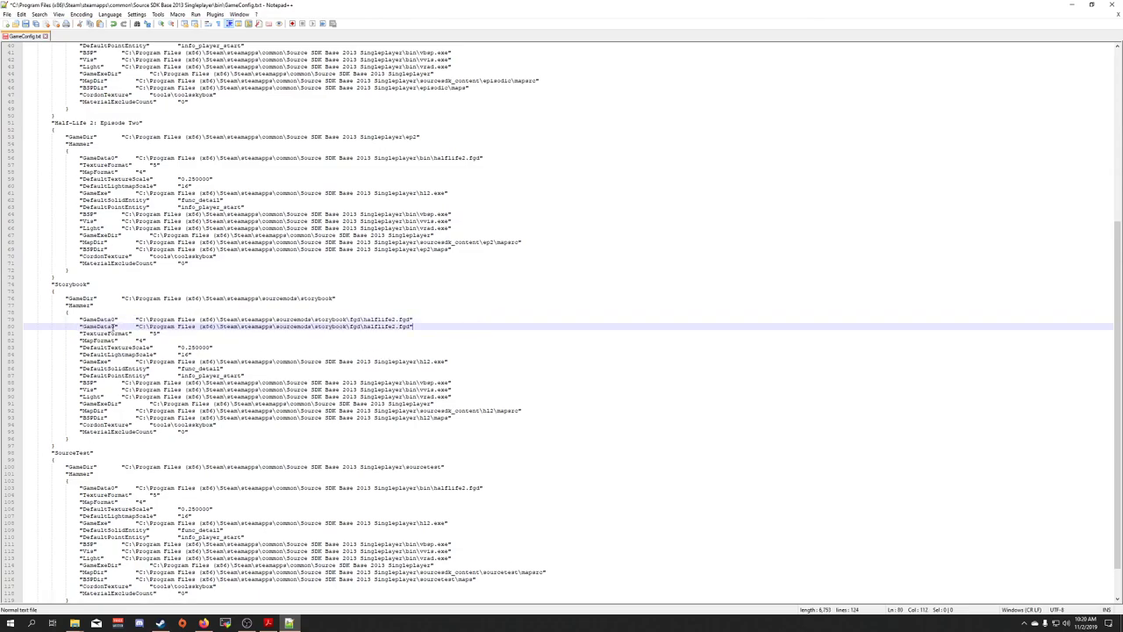
{"action": "left_click", "coordinate": [115, 326]}
{"action": "double_click", "coordinate": [382, 326]}
{"action": "type", "text": "stor"}
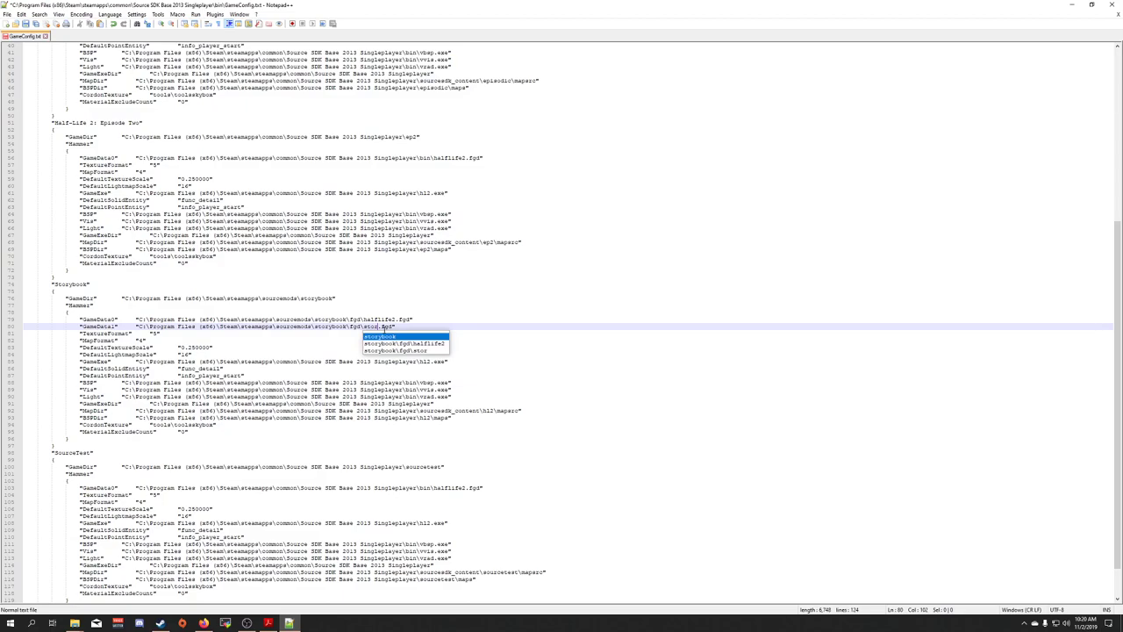
{"action": "type", "text": "ybook"}
{"action": "left_click", "coordinate": [469, 278]}
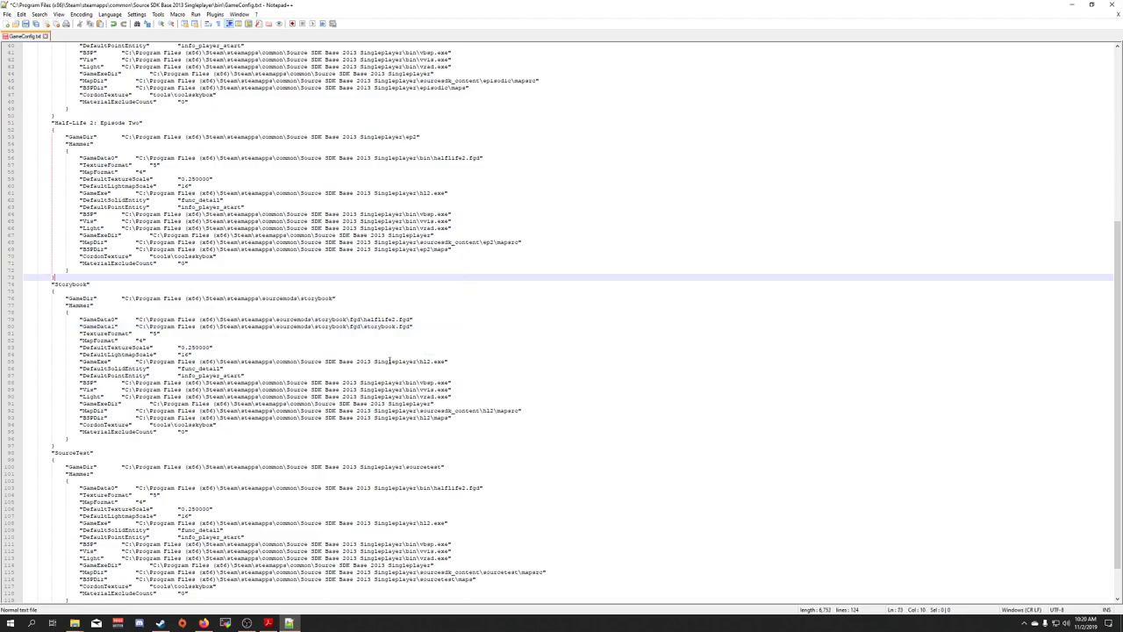
Replace the Storybook MapDir path with the sourcemods\storybook path, ending in mapsrc
{"action": "scroll", "coordinate": [418, 367], "scroll_direction": "down", "scroll_amount": 1}
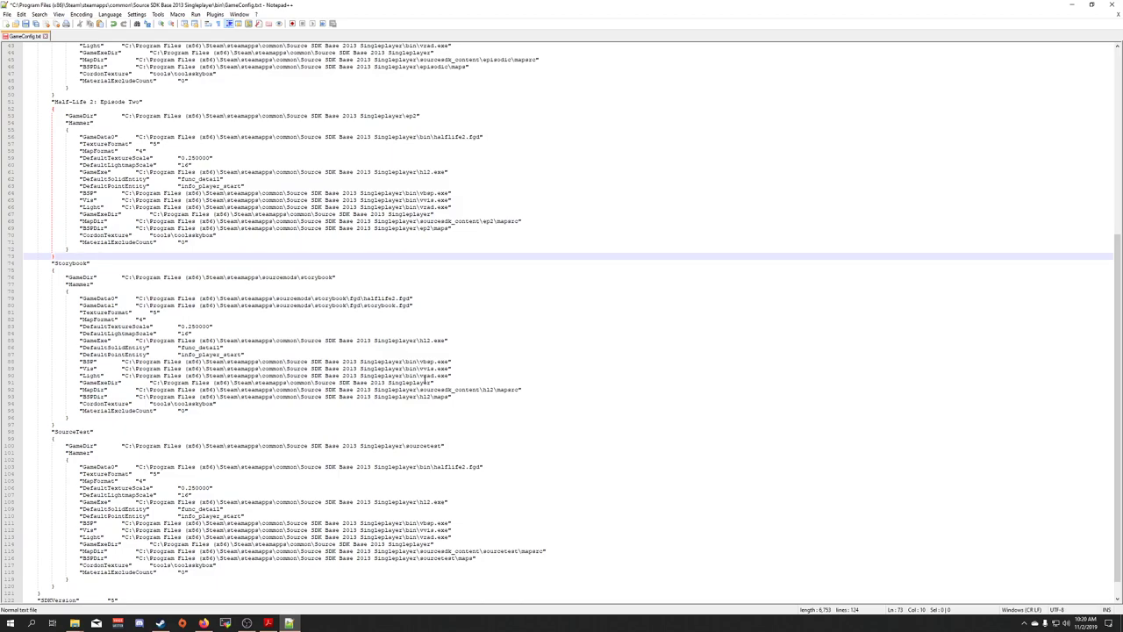
{"action": "scroll", "coordinate": [427, 376], "scroll_direction": "down", "scroll_amount": 1}
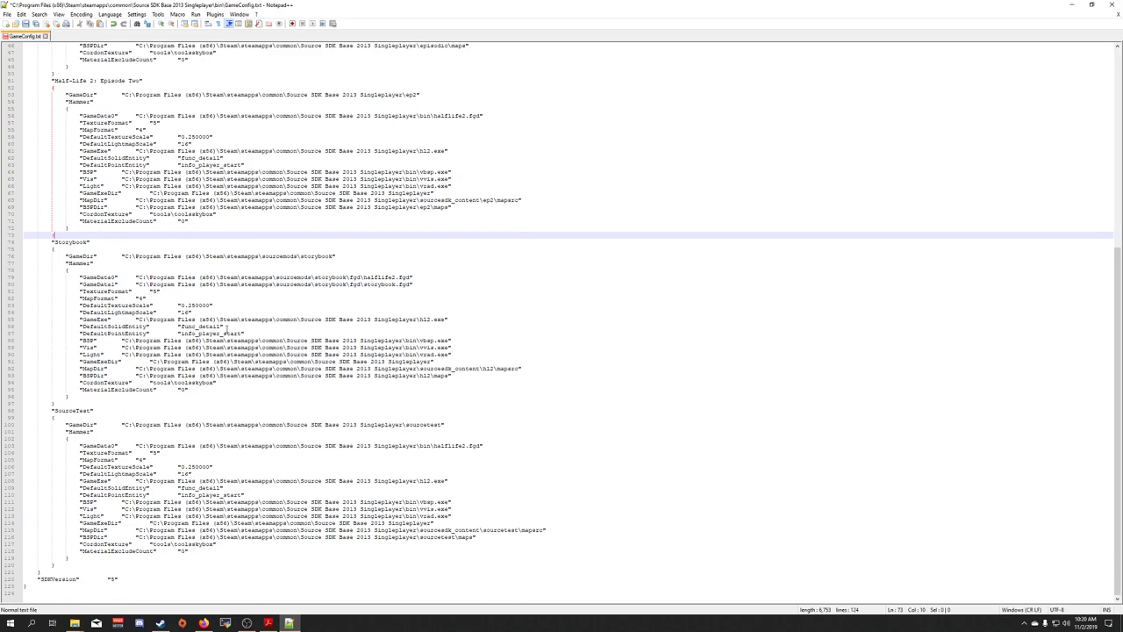
{"action": "left_click_drag", "start_coordinate": [123, 256], "coordinate": [335, 256]}
{"action": "key", "text": "ctrl+c"}
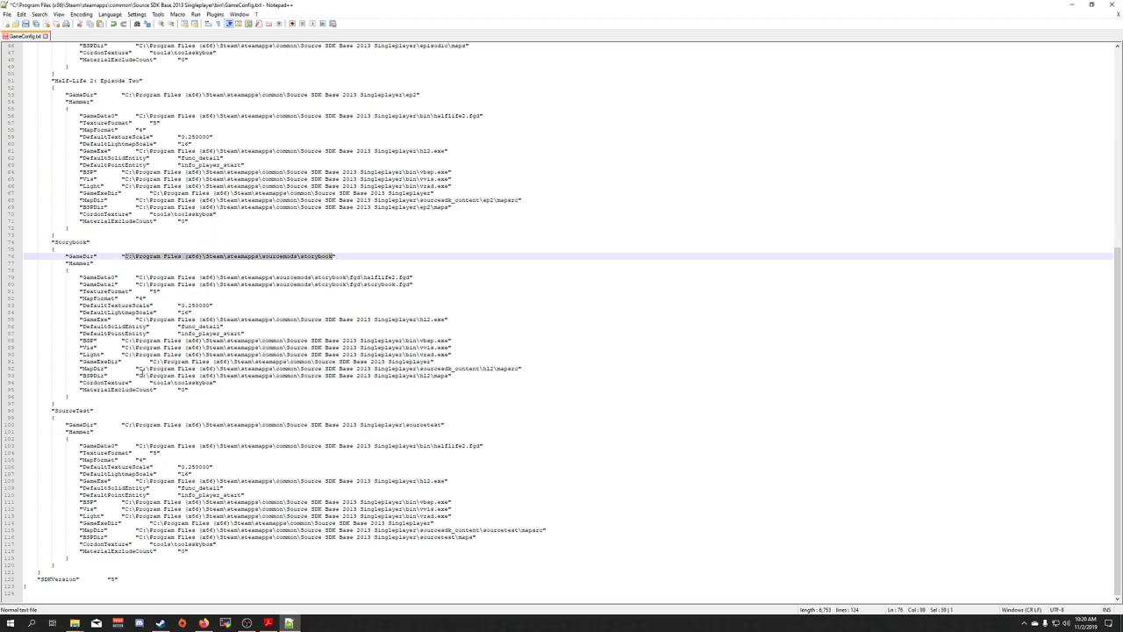
{"action": "left_click_drag", "start_coordinate": [138, 369], "coordinate": [498, 369]}
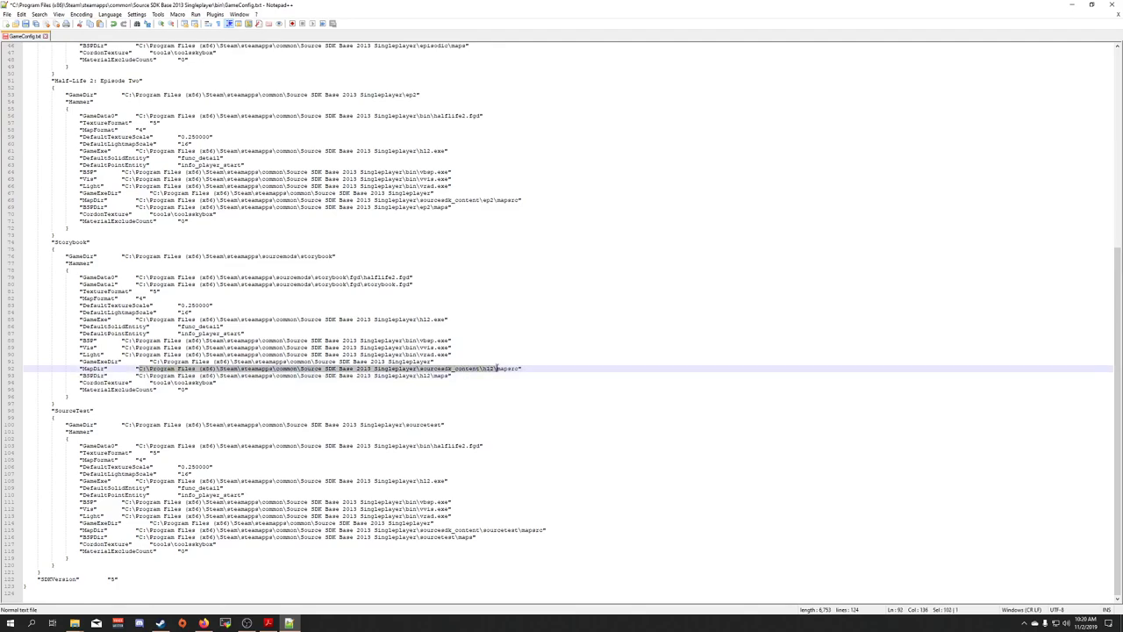
{"action": "key", "text": "ctrl+v"}
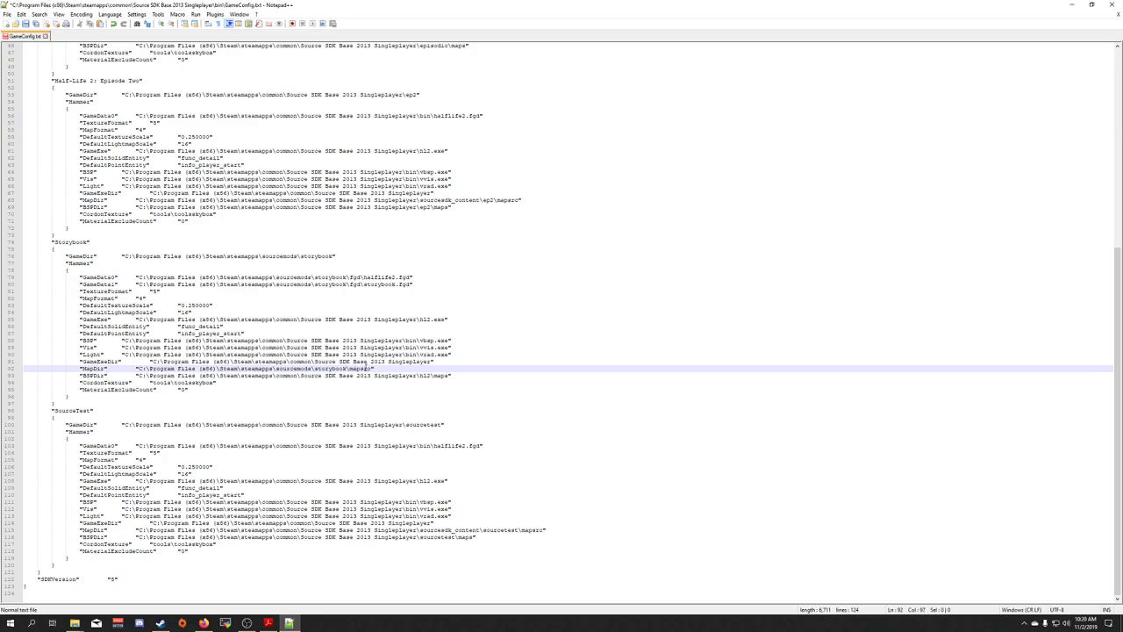
Point BSPDir at storybook\maps, then save and close GameConfig.txt
{"action": "mouse_move", "coordinate": [75, 623]}
{"action": "left_click", "coordinate": [71, 595]}
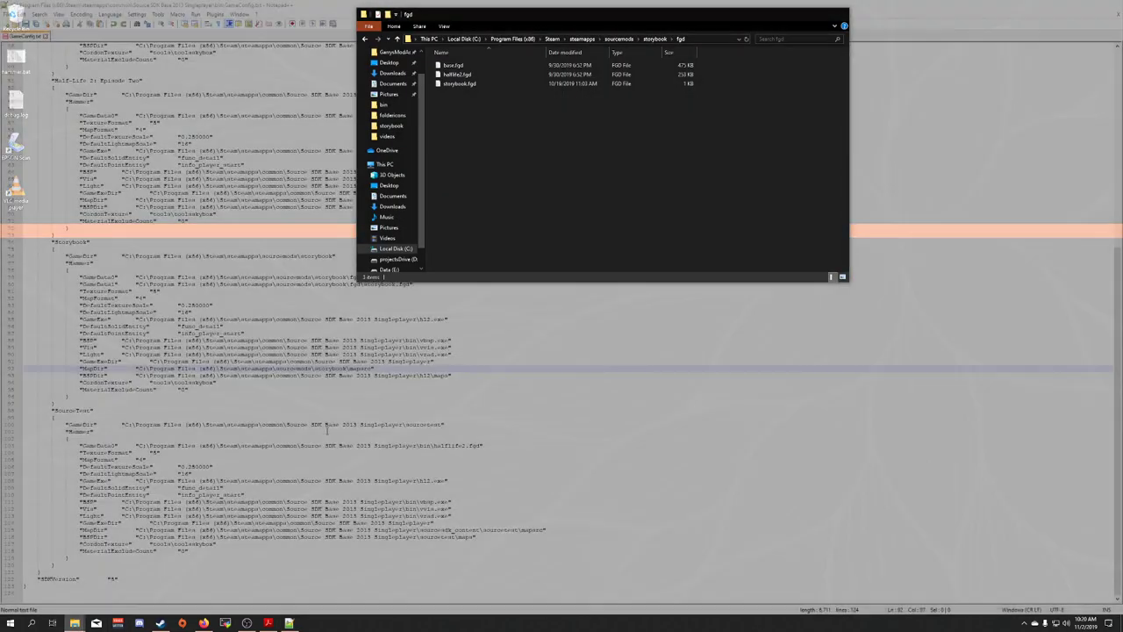
{"action": "left_click", "coordinate": [655, 39]}
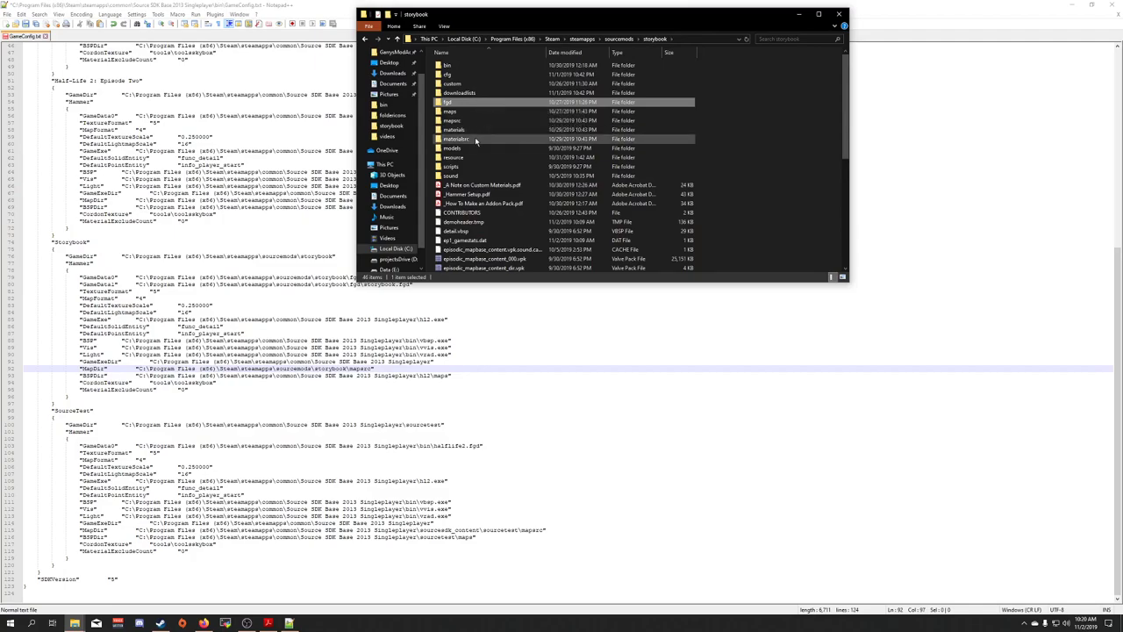
{"action": "left_click", "coordinate": [475, 122]}
{"action": "double_click", "coordinate": [474, 122]}
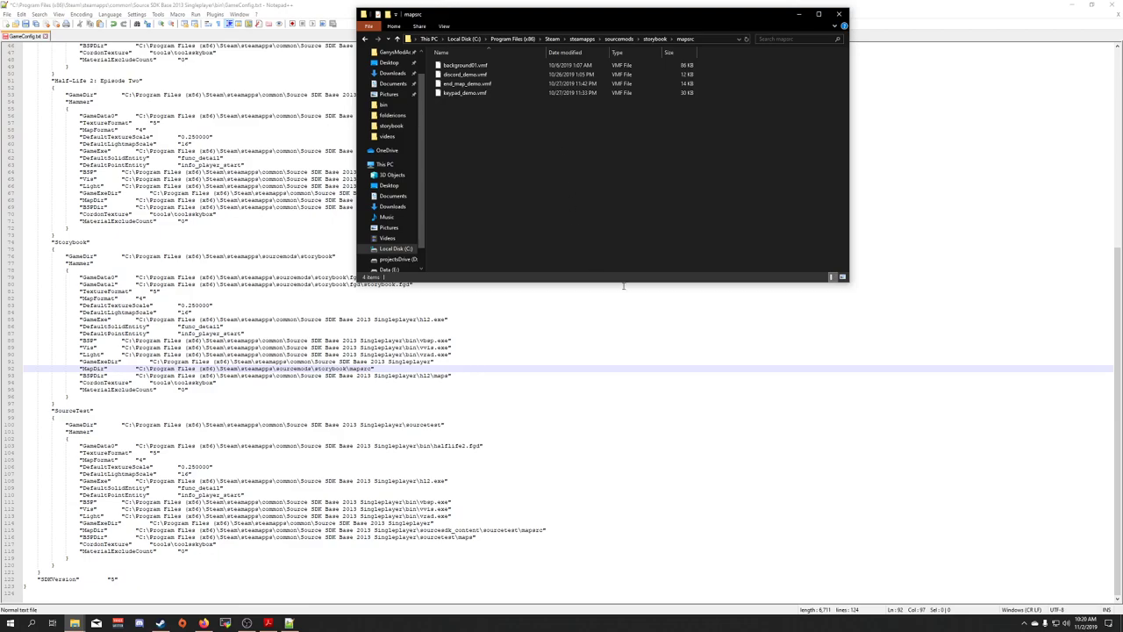
{"action": "left_click", "coordinate": [613, 357]}
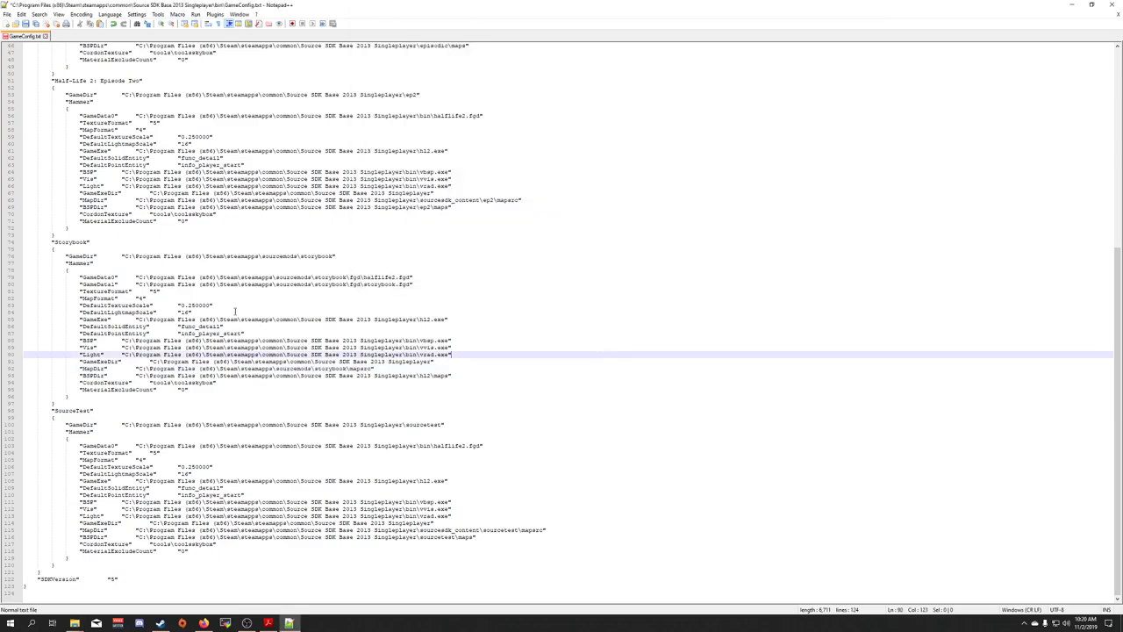
{"action": "left_click_drag", "start_coordinate": [138, 375], "coordinate": [429, 375]}
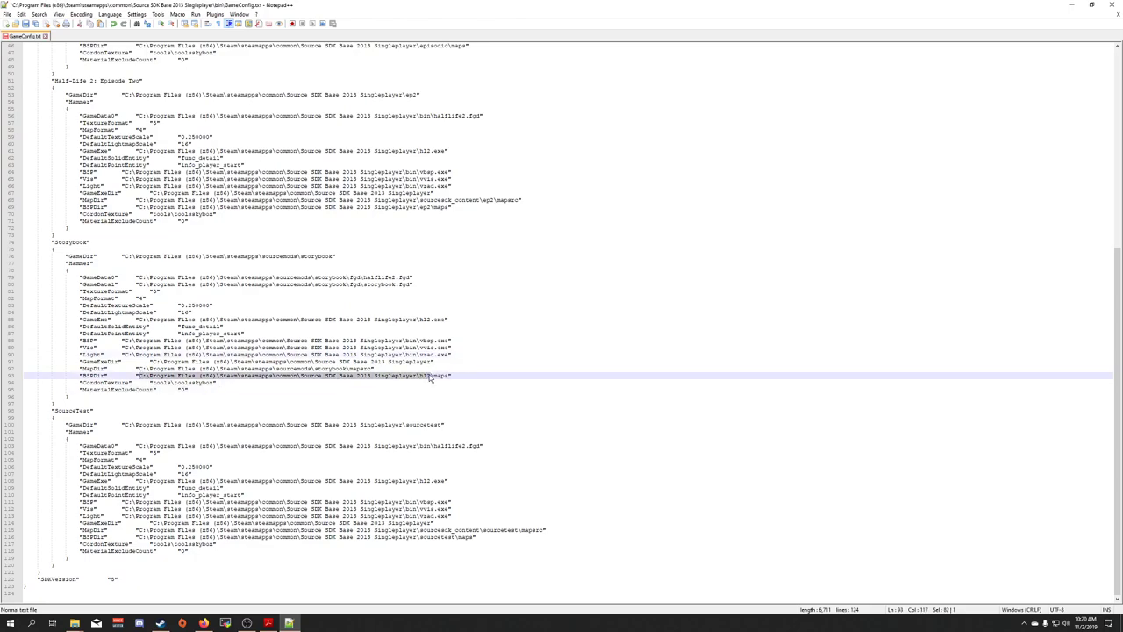
{"action": "type", "text": "\\Program Files (x86)\\Steam\\steamapps\\sourcemods\\storybook"}
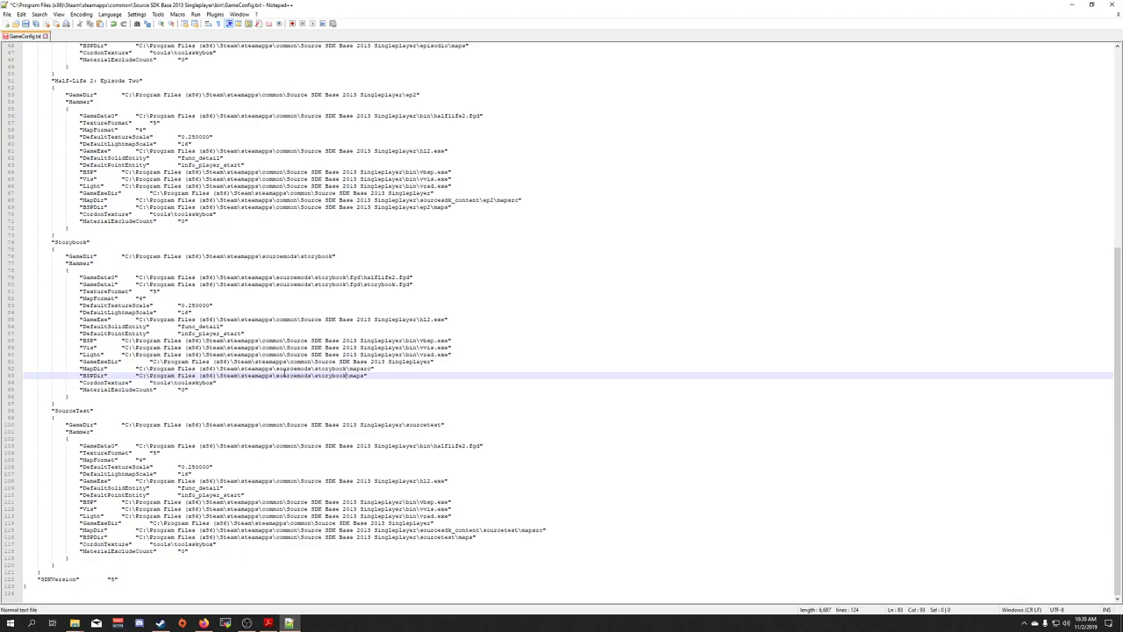
{"action": "key", "text": "ctrl+s"}
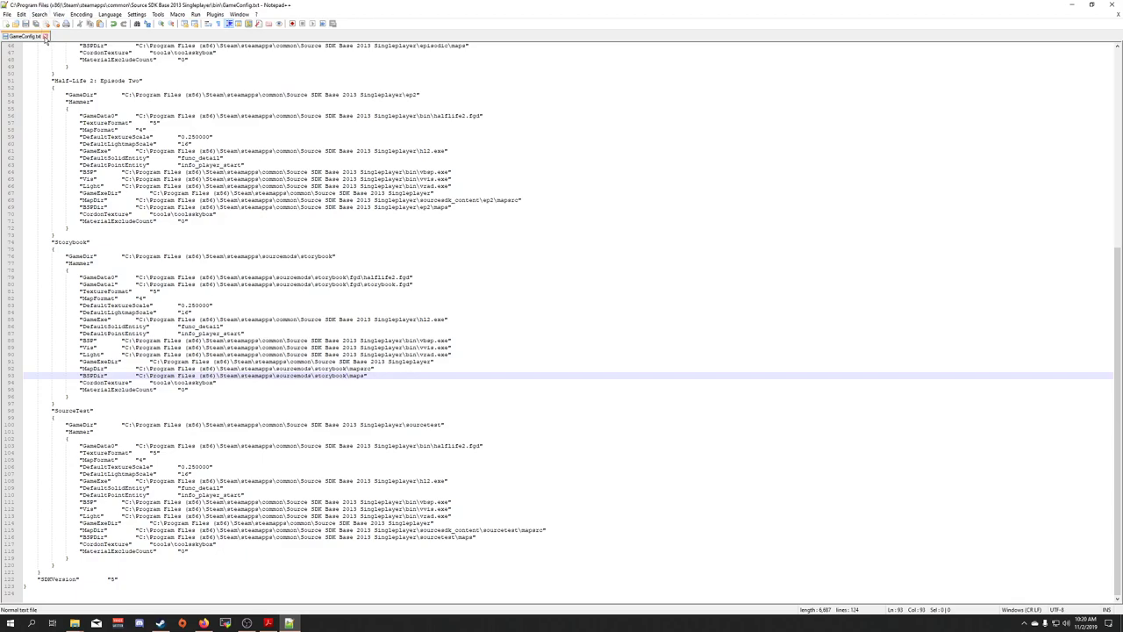
{"action": "left_click", "coordinate": [45, 36]}
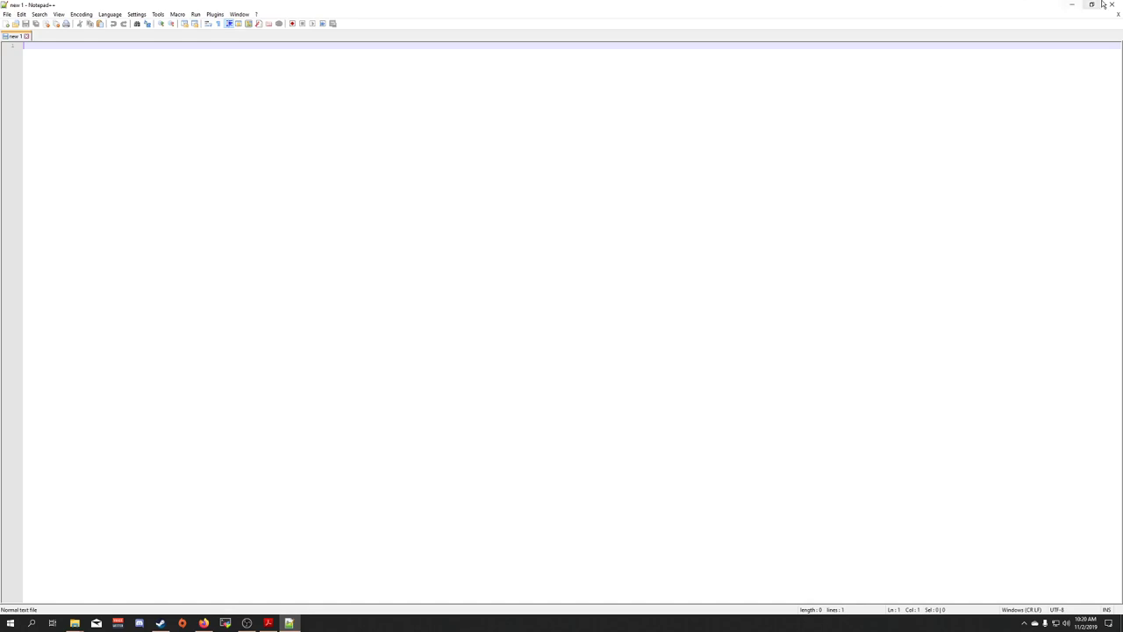
Go from the mapsrc folder back to the Source SDK Base 2013 Singleplayer bin folder and select Hammer.bat
{"action": "left_click", "coordinate": [1071, 4]}
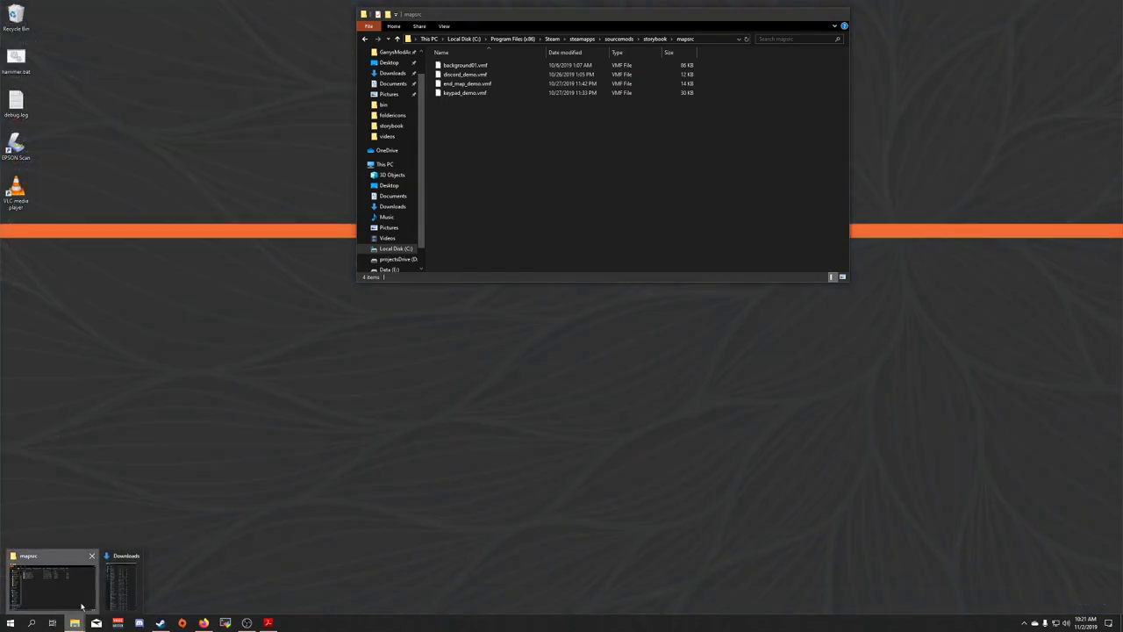
{"action": "left_click", "coordinate": [50, 579]}
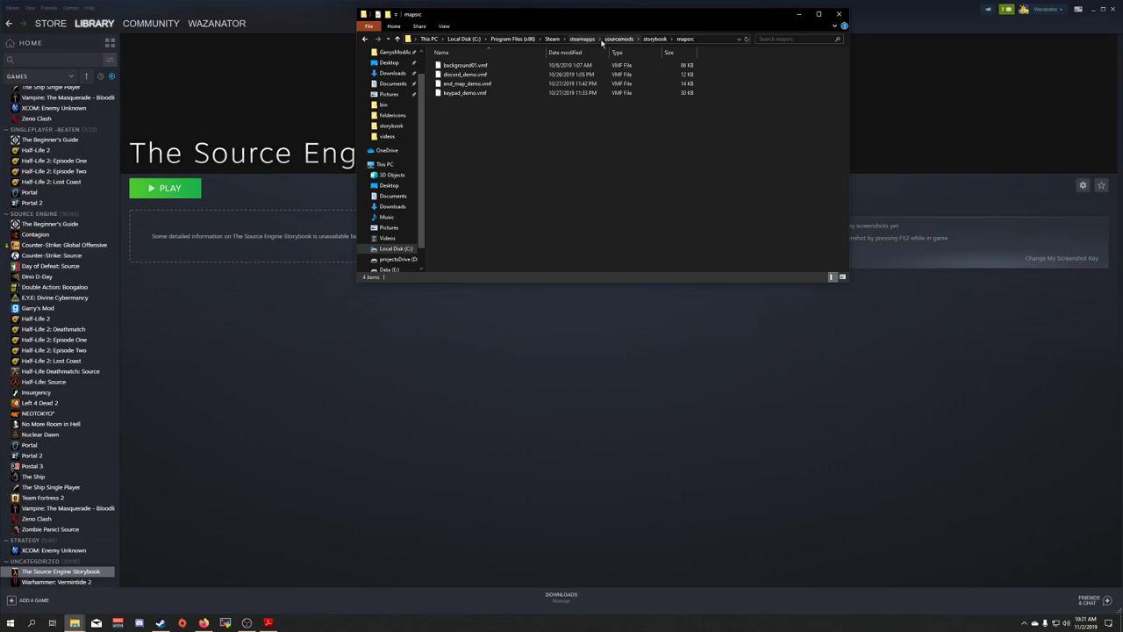
{"action": "left_click", "coordinate": [581, 39]}
{"action": "double_click", "coordinate": [454, 66]}
{"action": "scroll", "coordinate": [465, 221], "scroll_direction": "down", "scroll_amount": 5}
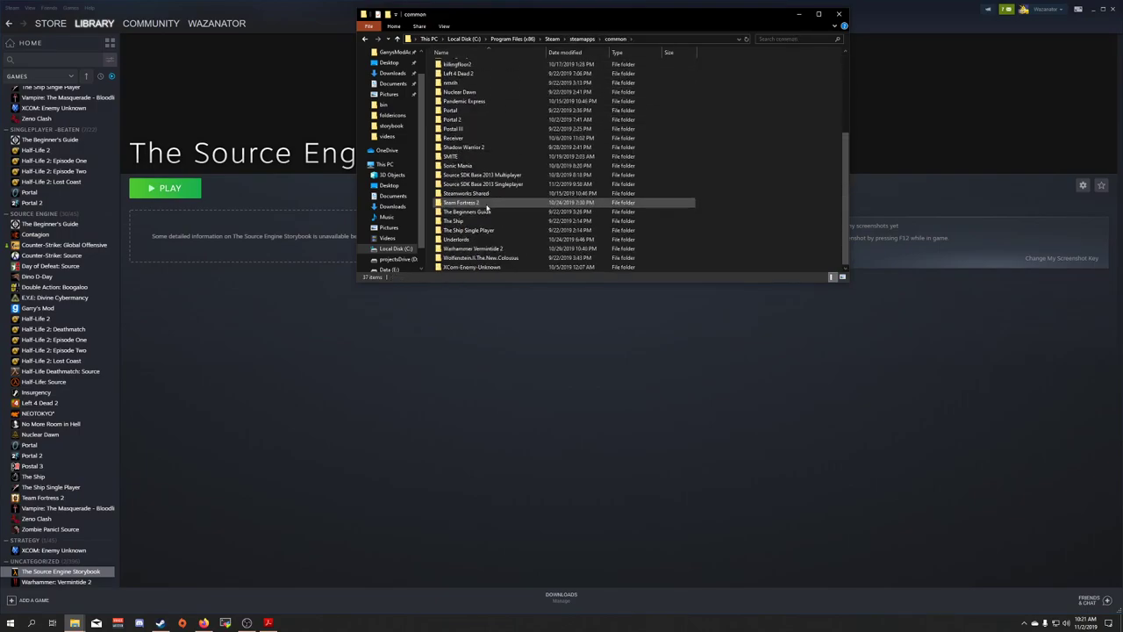
{"action": "double_click", "coordinate": [466, 186]}
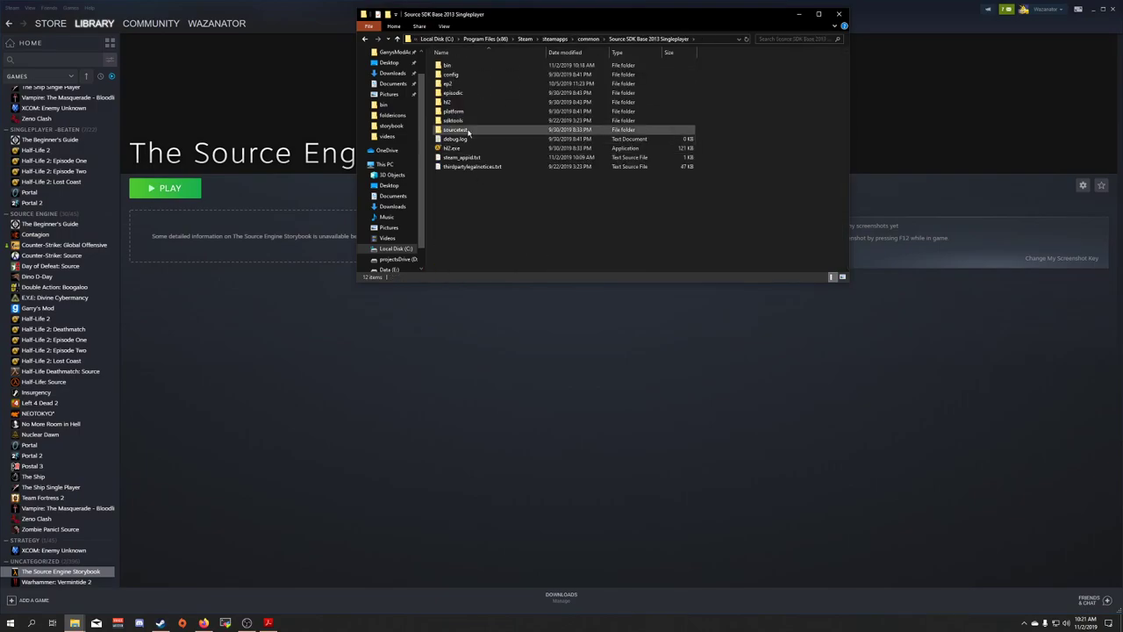
{"action": "double_click", "coordinate": [456, 66]}
{"action": "scroll", "coordinate": [501, 170], "scroll_direction": "down", "scroll_amount": 5}
{"action": "scroll", "coordinate": [507, 179], "scroll_direction": "down", "scroll_amount": 10}
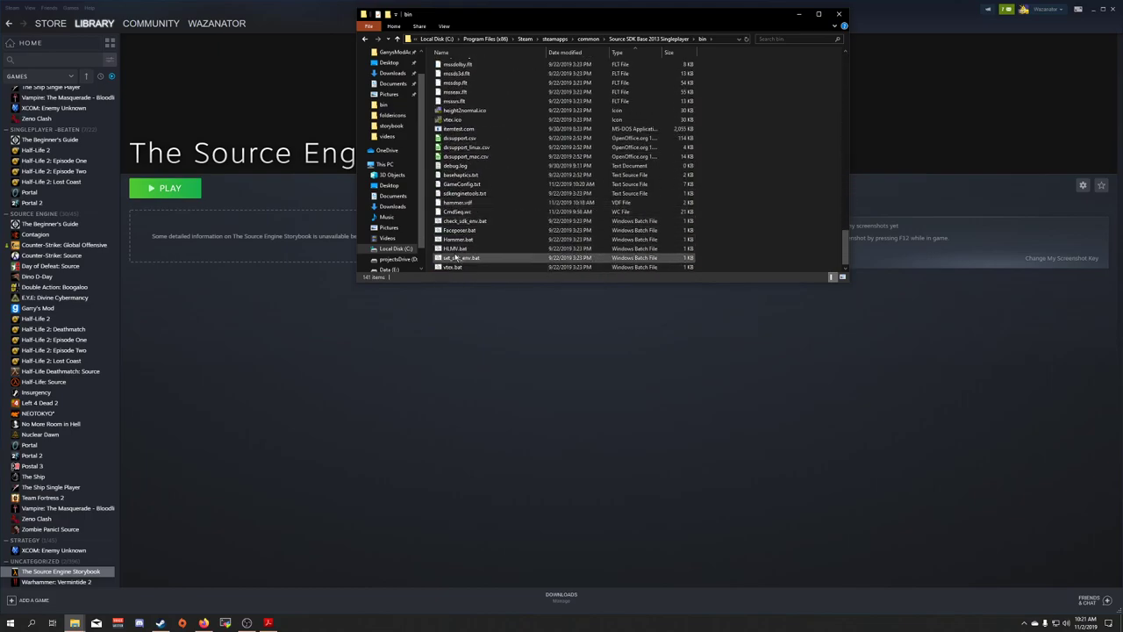
{"action": "left_click", "coordinate": [463, 241]}
Launch Hammer with the Storybook configuration and choose File > Open
{"action": "double_click", "coordinate": [464, 241]}
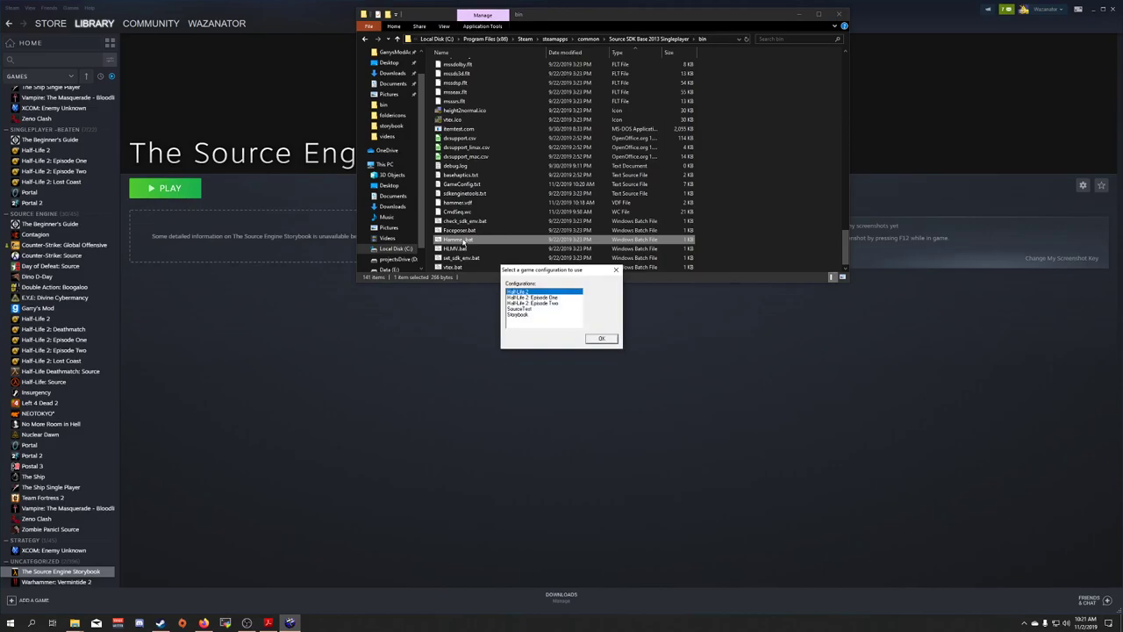
{"action": "left_click", "coordinate": [519, 318]}
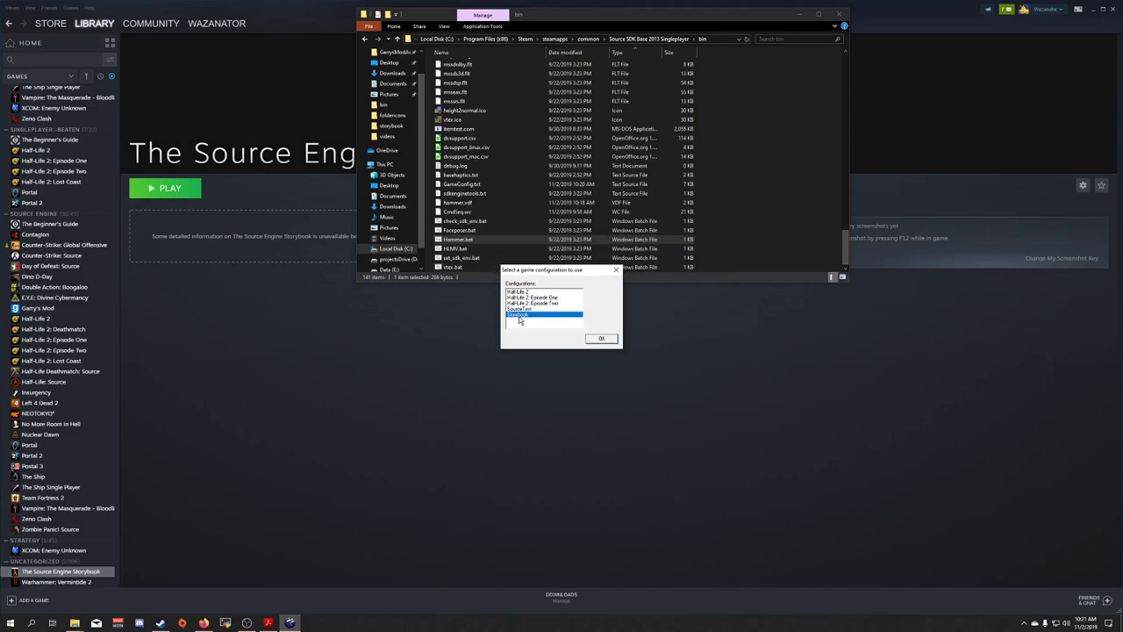
{"action": "left_click", "coordinate": [602, 339]}
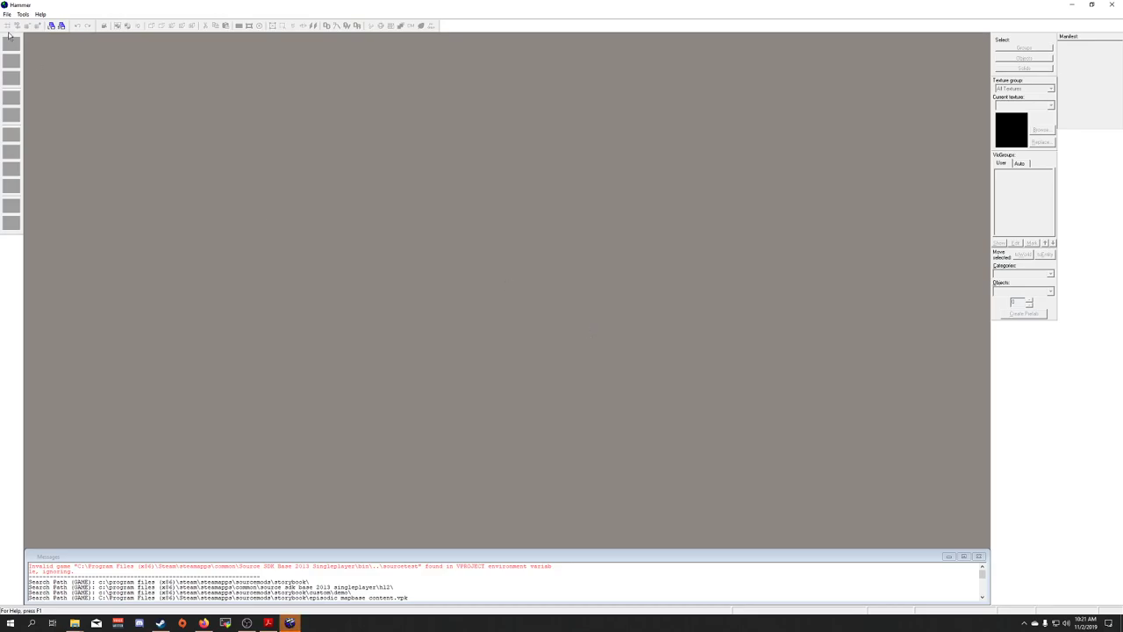
{"action": "left_click", "coordinate": [7, 14]}
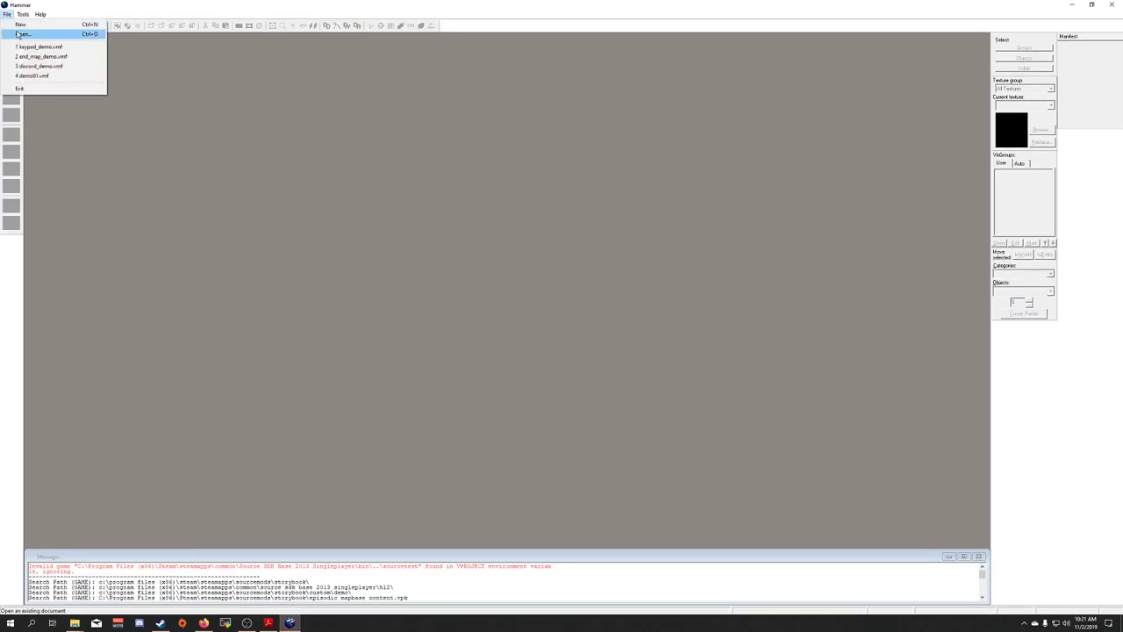
{"action": "left_click", "coordinate": [22, 33]}
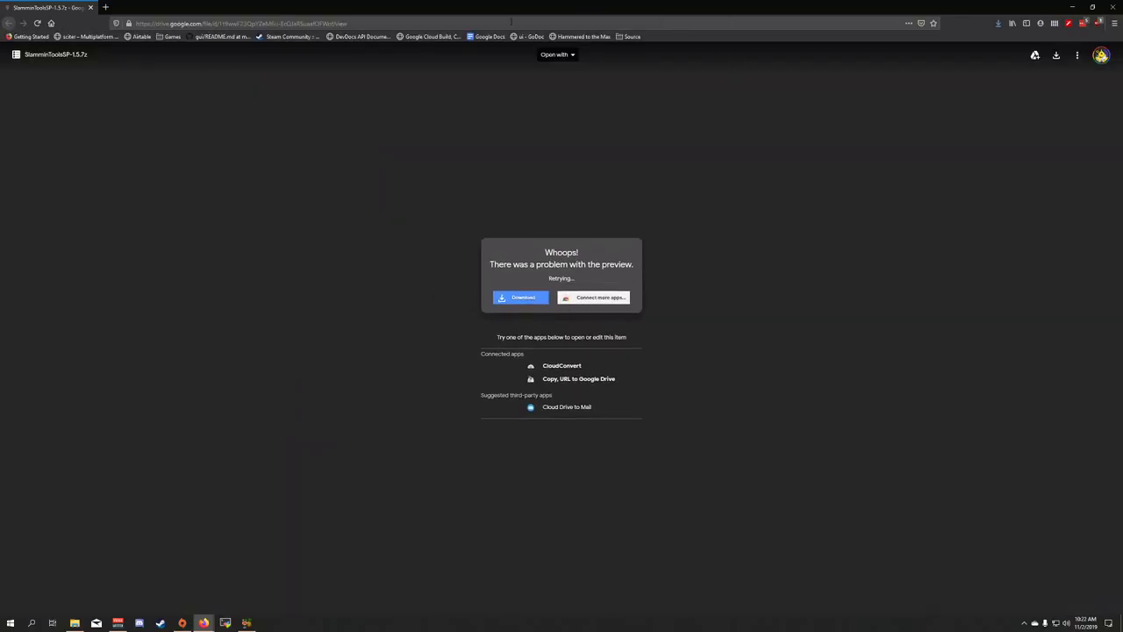
Load the SlamminToolsSP-1.5.7z Drive link in a private browsing window and start the download
{"action": "left_click", "coordinate": [509, 22]}
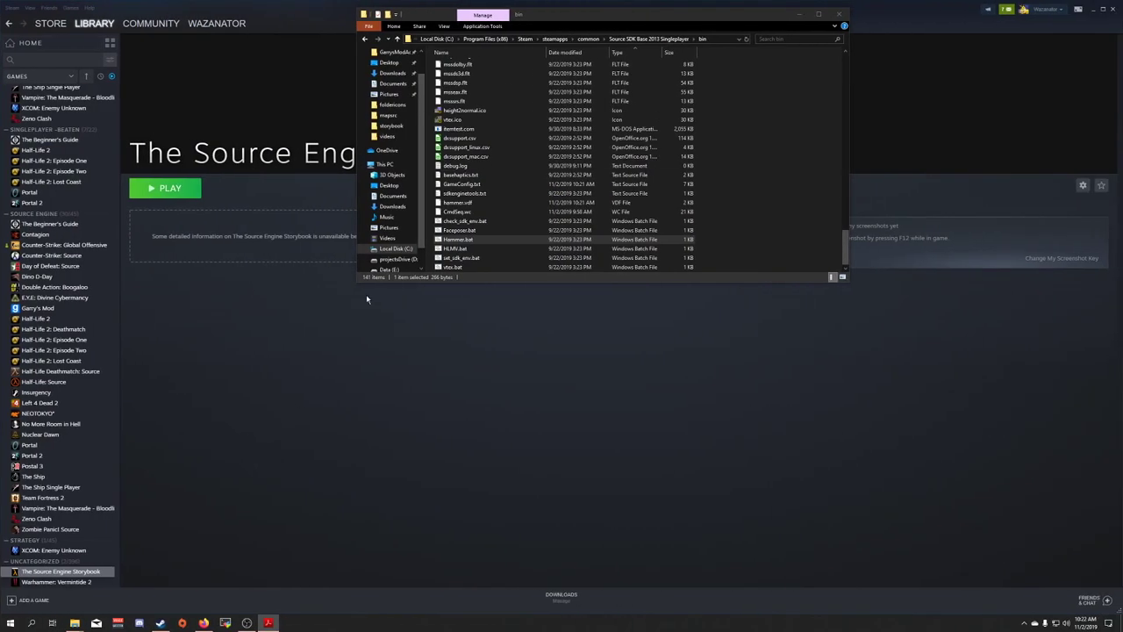
{"action": "left_click", "coordinate": [202, 624]}
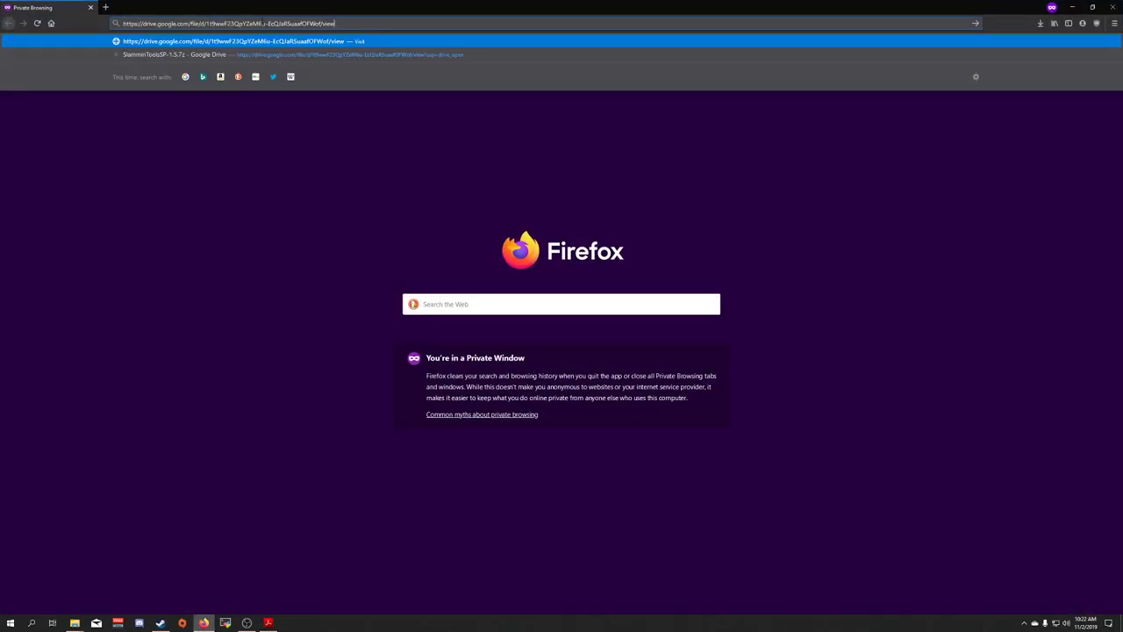
{"action": "key", "text": "Return"}
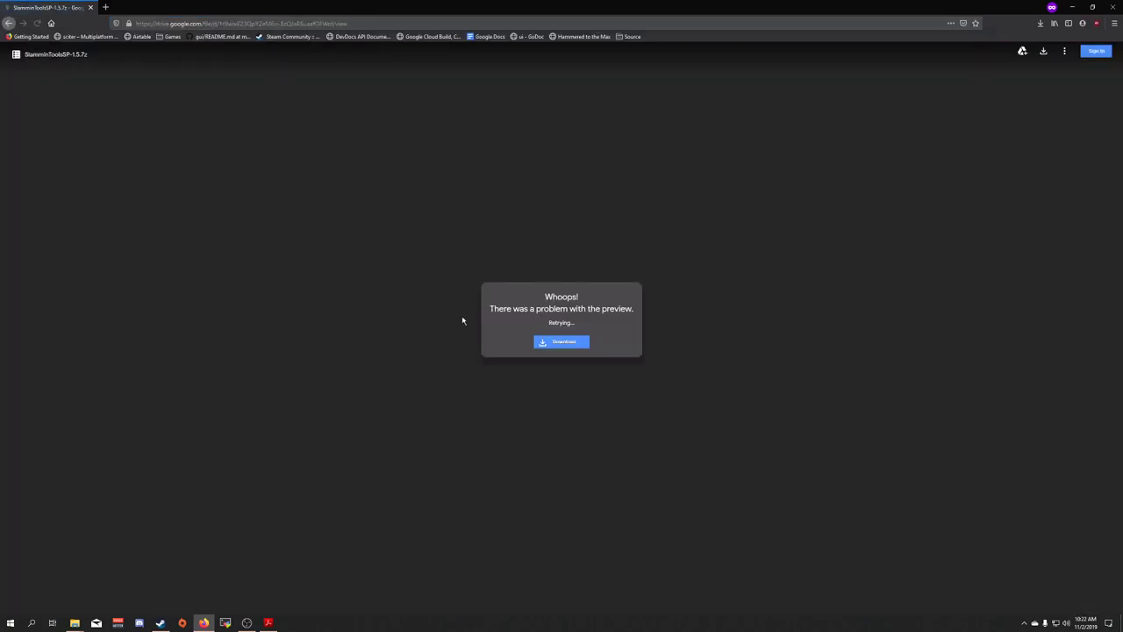
{"action": "left_click", "coordinate": [568, 344]}
Retry the download, save the archive, and open it from the downloads list
{"action": "left_click", "coordinate": [126, 6]}
{"action": "left_click", "coordinate": [187, 8]}
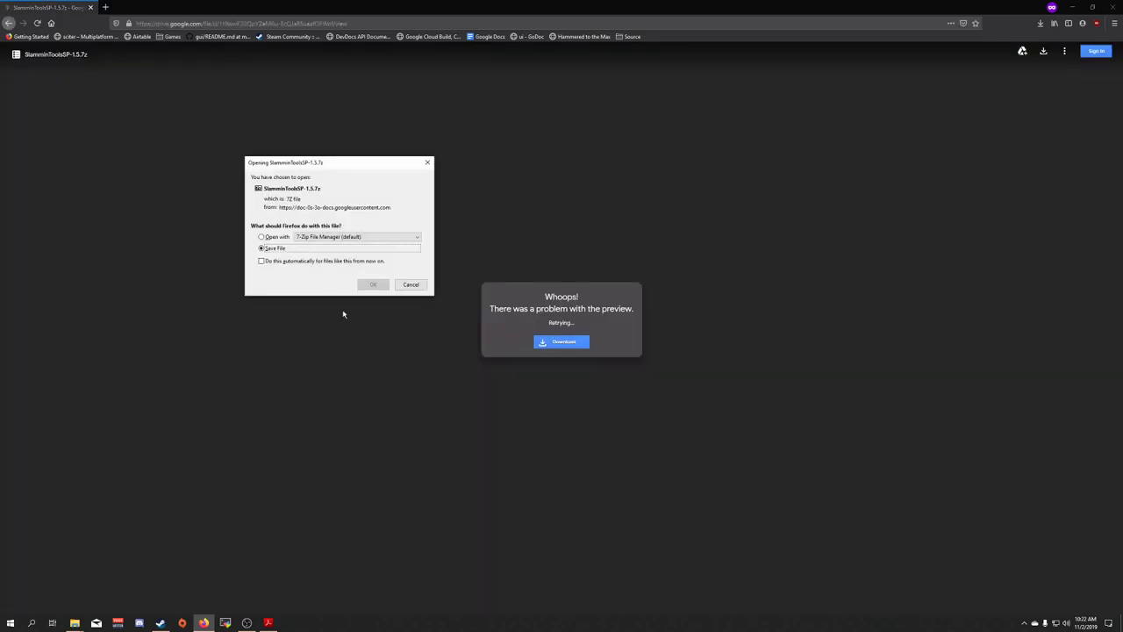
{"action": "left_click", "coordinate": [373, 286]}
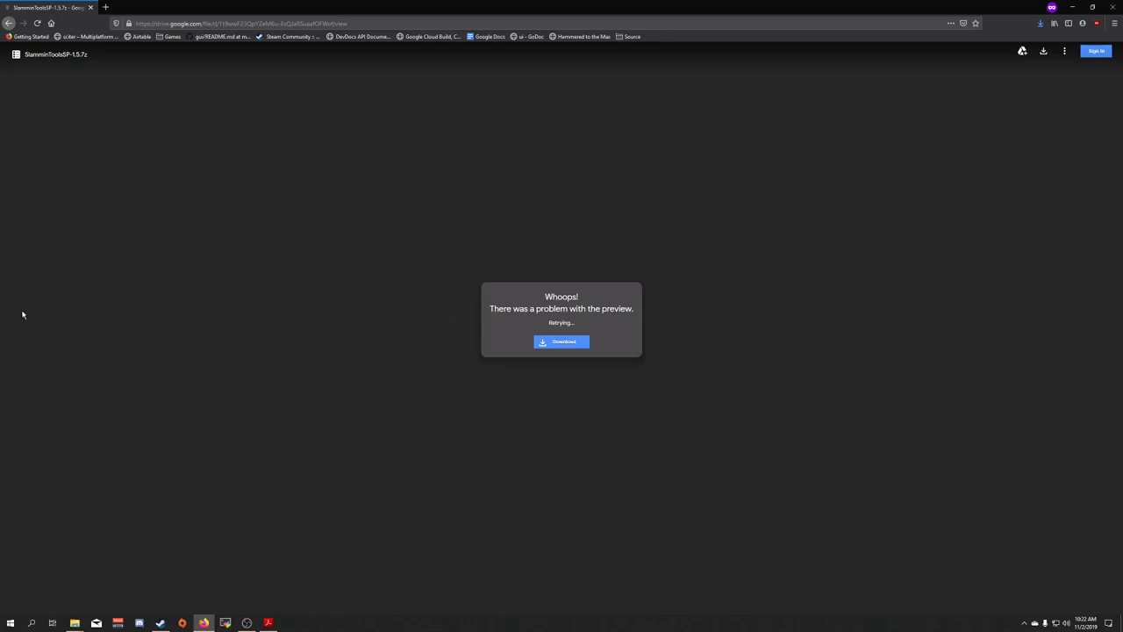
{"action": "left_click", "coordinate": [1041, 23]}
{"action": "left_click", "coordinate": [977, 50]}
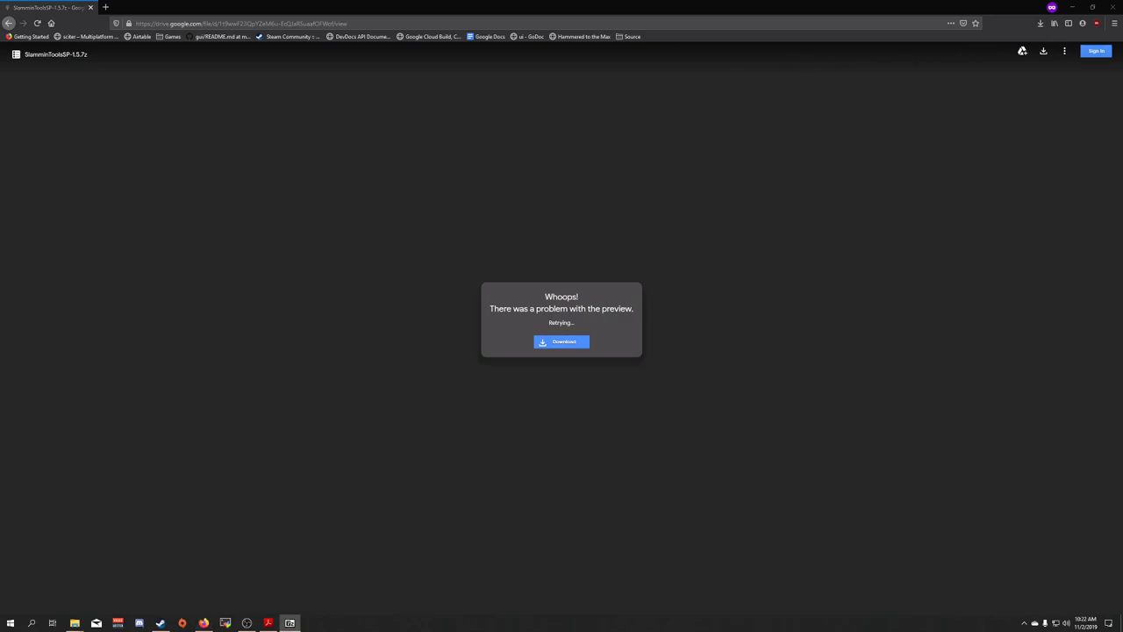
Search for 7zip from the address bar and open the official 7-zip.org site
{"action": "left_click_drag", "start_coordinate": [1089, 142], "coordinate": [1122, 149]}
{"action": "left_click", "coordinate": [471, 23]}
{"action": "type", "text": "7zip"}
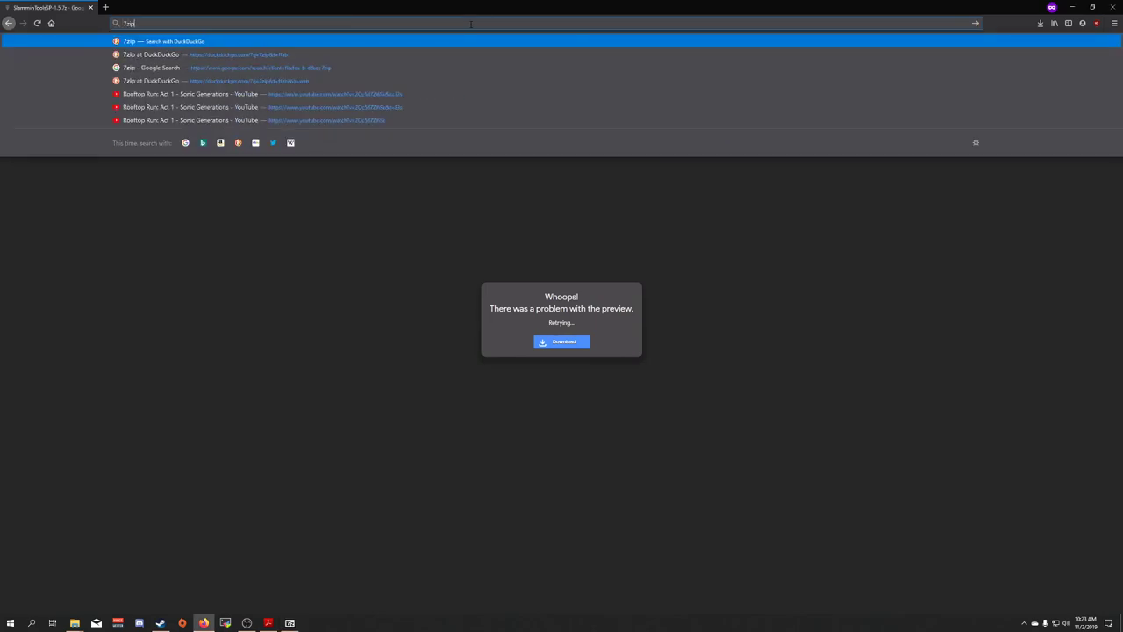
{"action": "key", "text": "Return"}
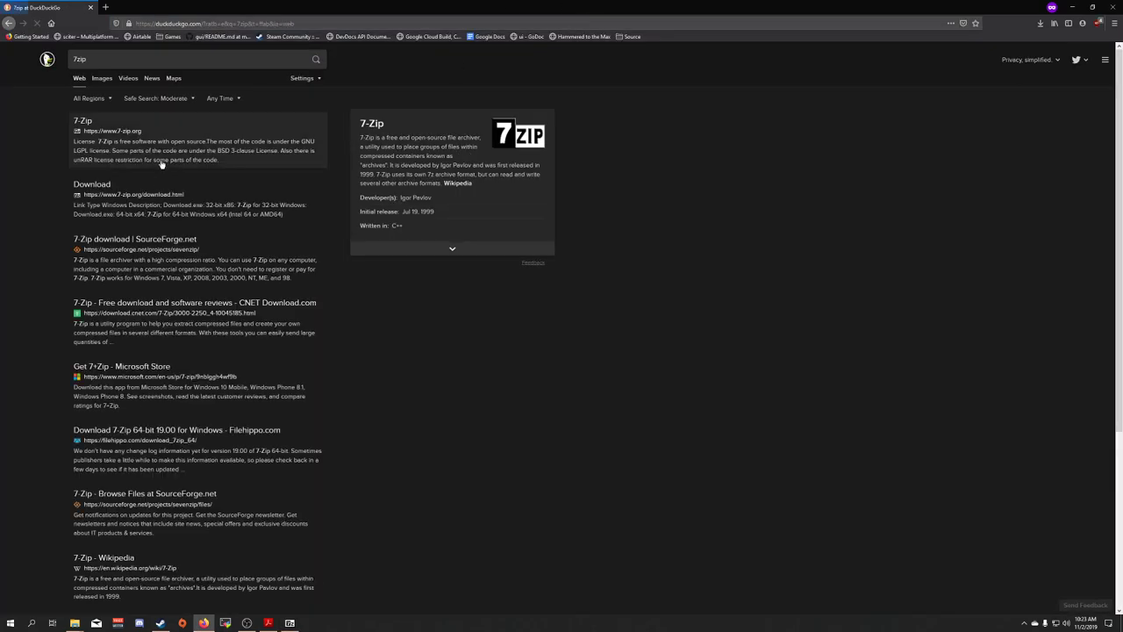
{"action": "left_click", "coordinate": [88, 122]}
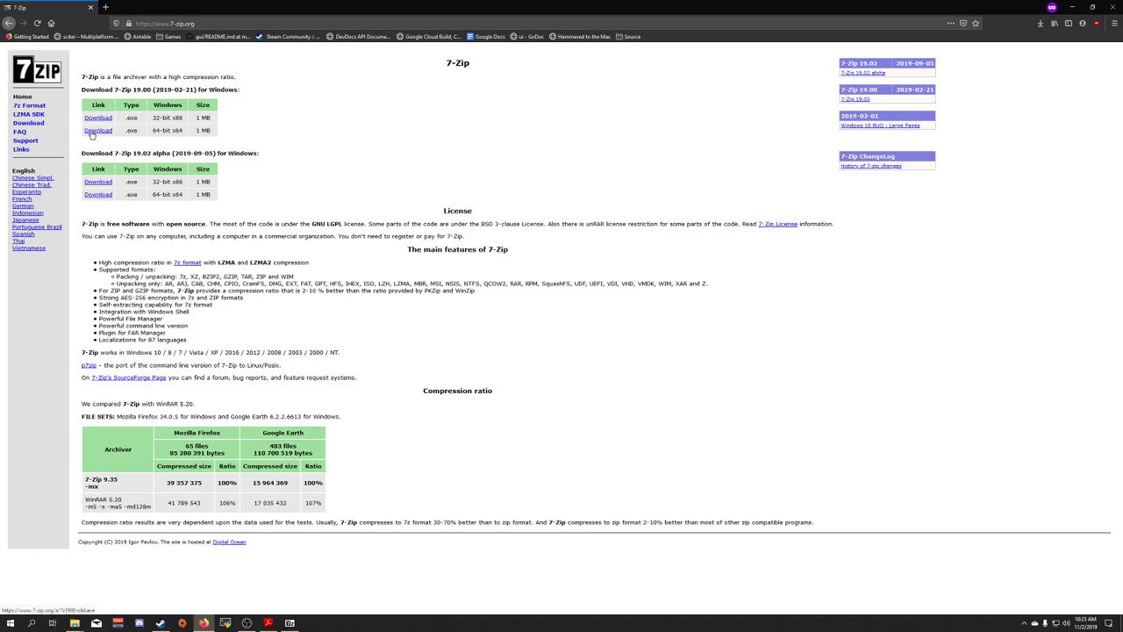
Close Firefox, place the 7-Zip archive window beside the Explorer bin folder, and start selecting the archive files
{"action": "left_click", "coordinate": [1111, 7]}
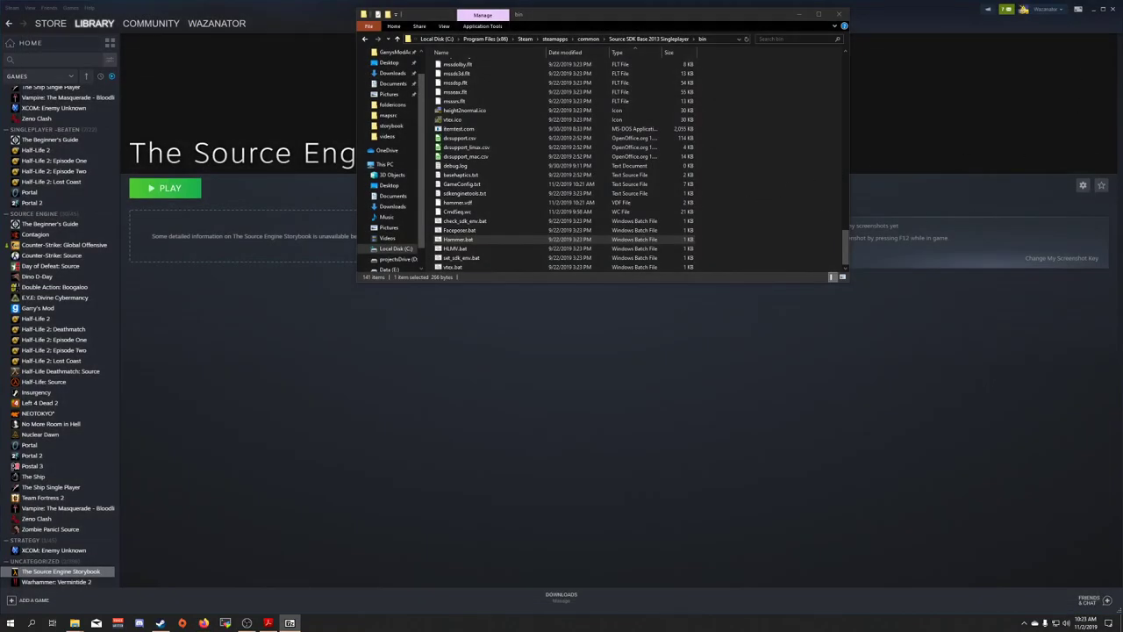
{"action": "left_click_drag", "start_coordinate": [832, 113], "coordinate": [661, 103]}
{"action": "left_click", "coordinate": [661, 18]}
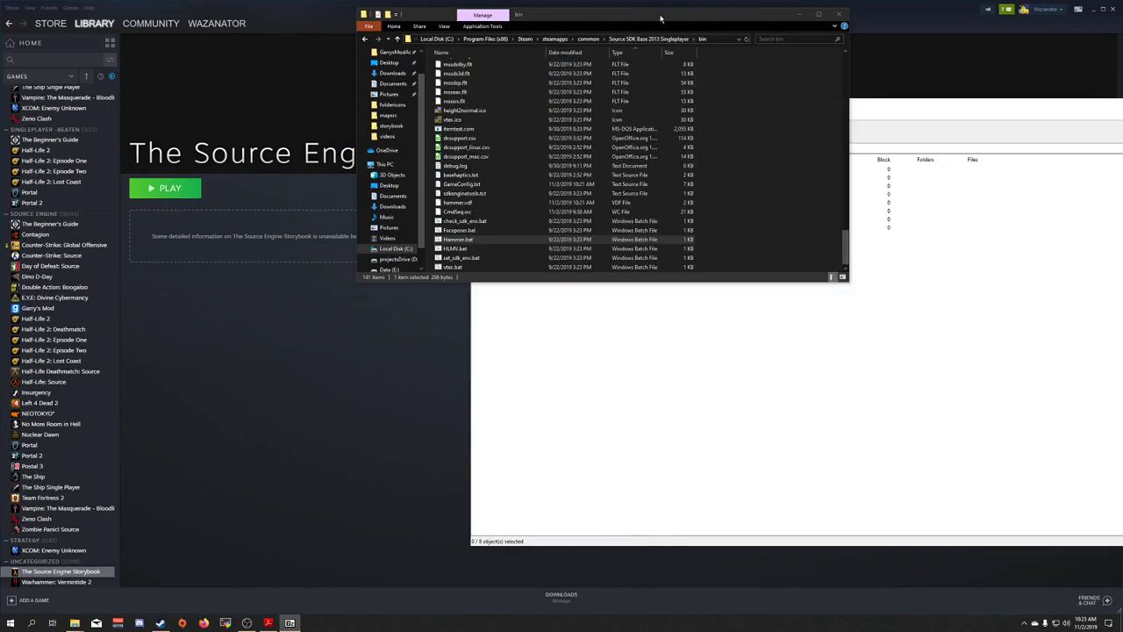
{"action": "left_click_drag", "start_coordinate": [661, 19], "coordinate": [297, 140]}
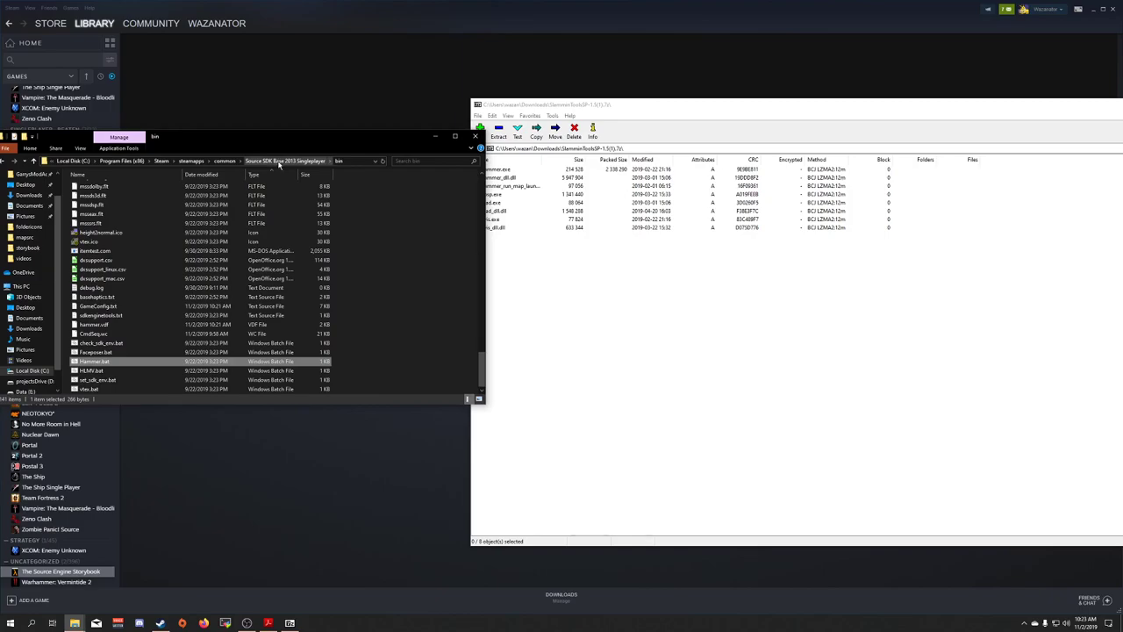
{"action": "left_click_drag", "start_coordinate": [321, 139], "coordinate": [328, 109]}
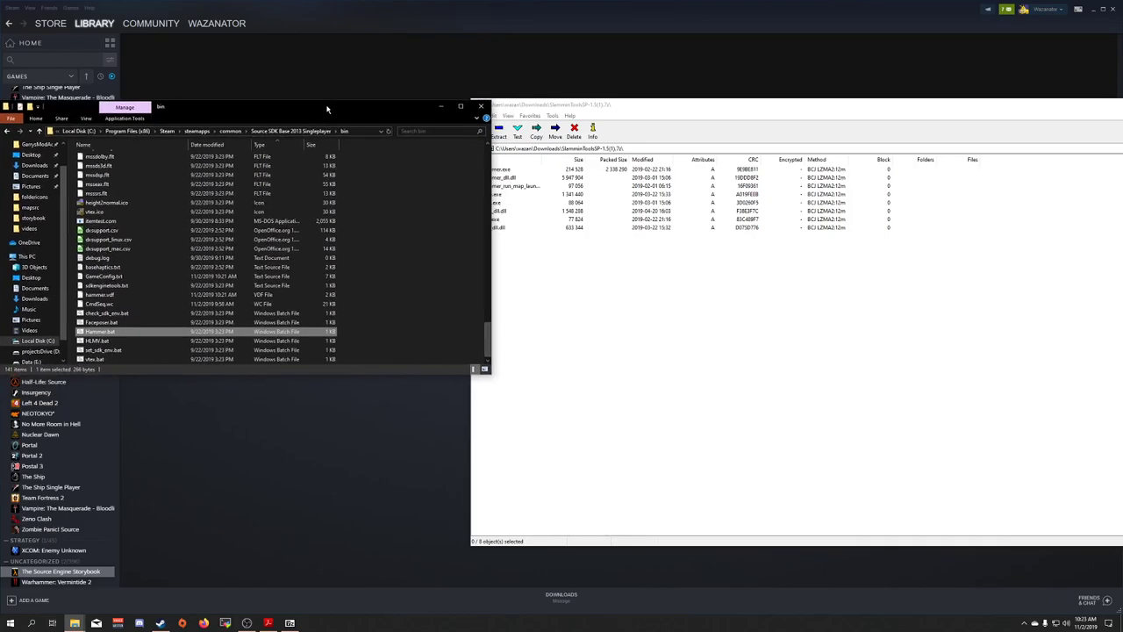
{"action": "left_click_drag", "start_coordinate": [695, 322], "coordinate": [489, 167]}
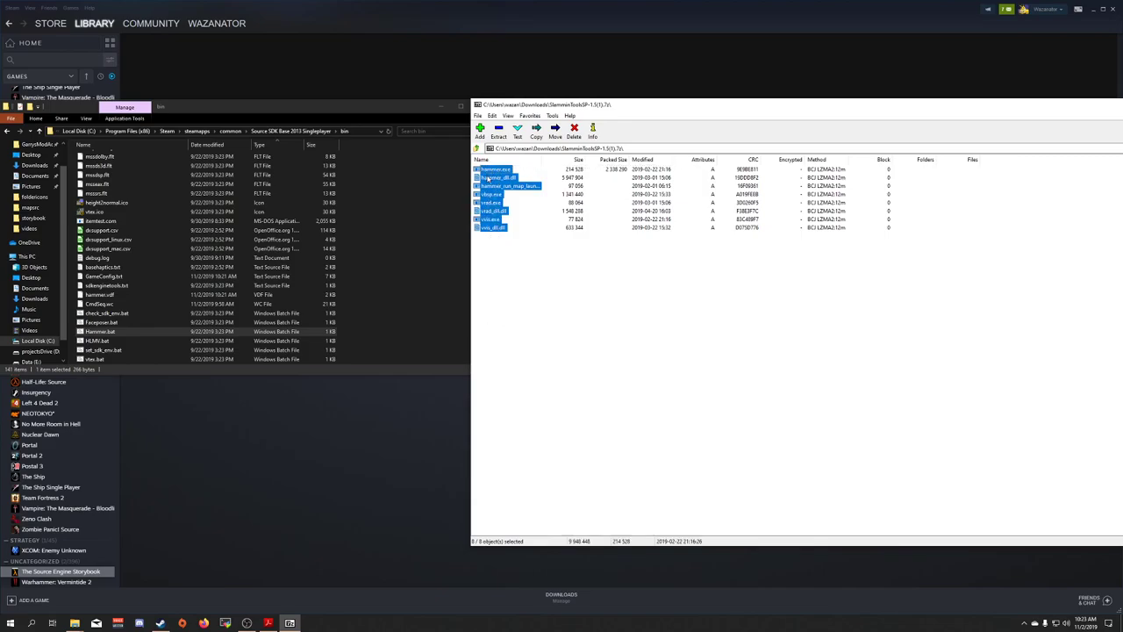
Move the eight Slammin tool files into bin, replacing the originals, then close 7-Zip
{"action": "left_click", "coordinate": [435, 185]}
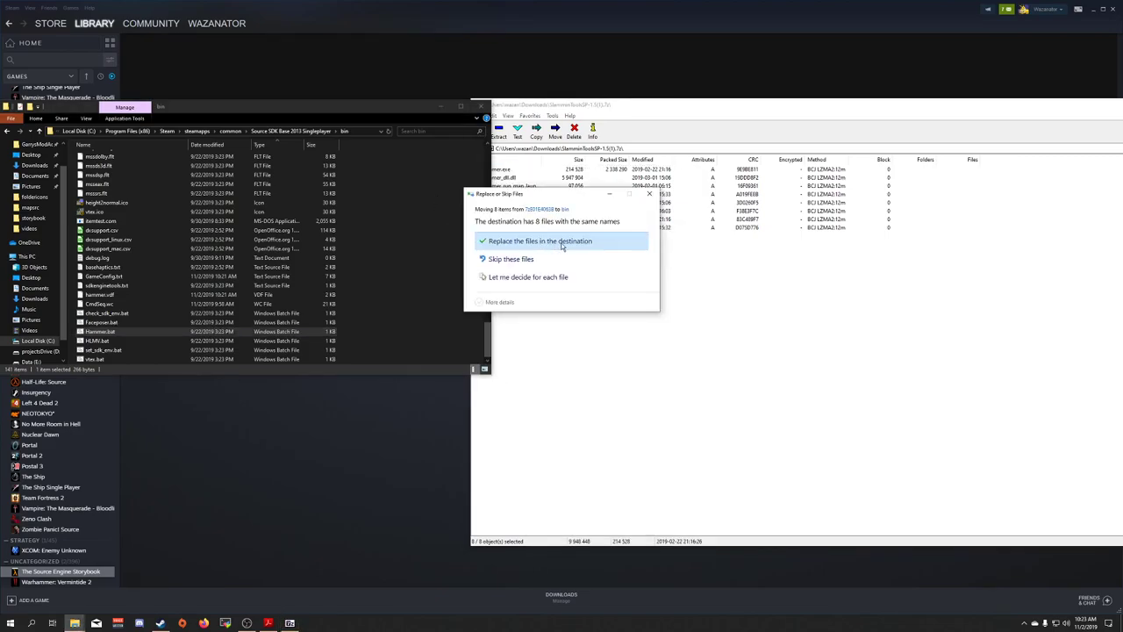
{"action": "left_click", "coordinate": [573, 243]}
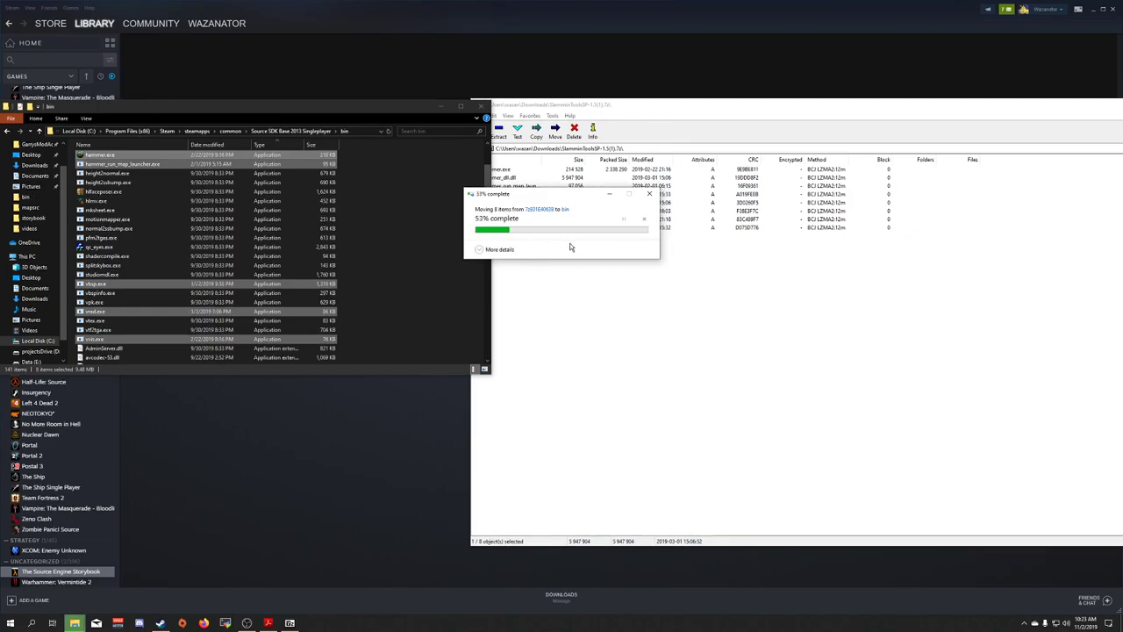
{"action": "left_click", "coordinate": [582, 249]}
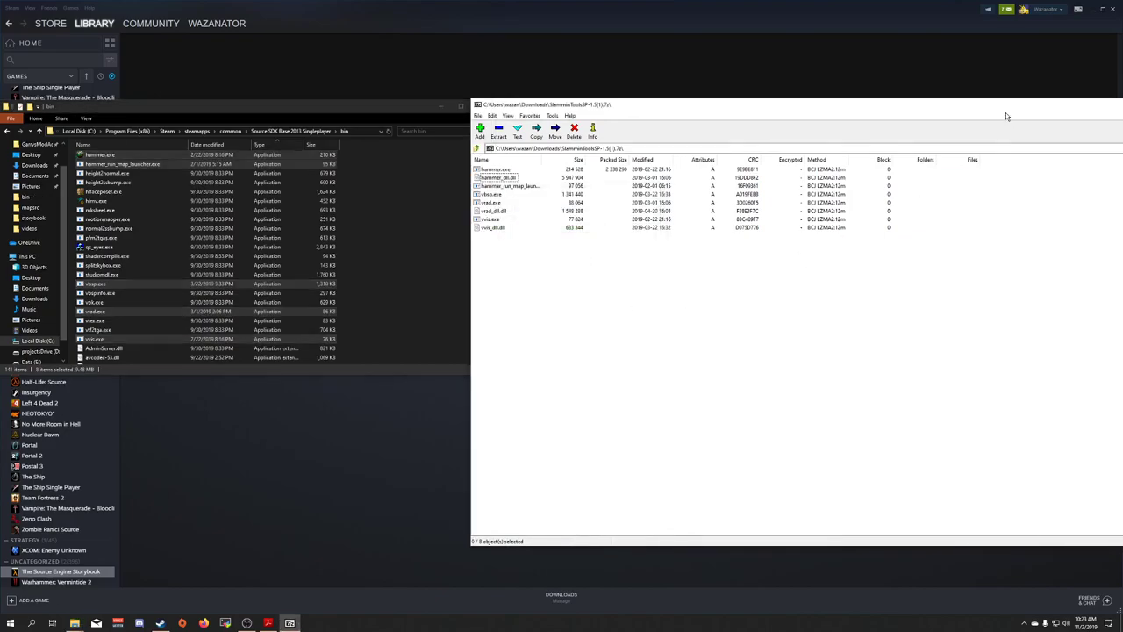
{"action": "left_click_drag", "start_coordinate": [1006, 112], "coordinate": [699, 104]}
{"action": "left_click", "coordinate": [993, 94]}
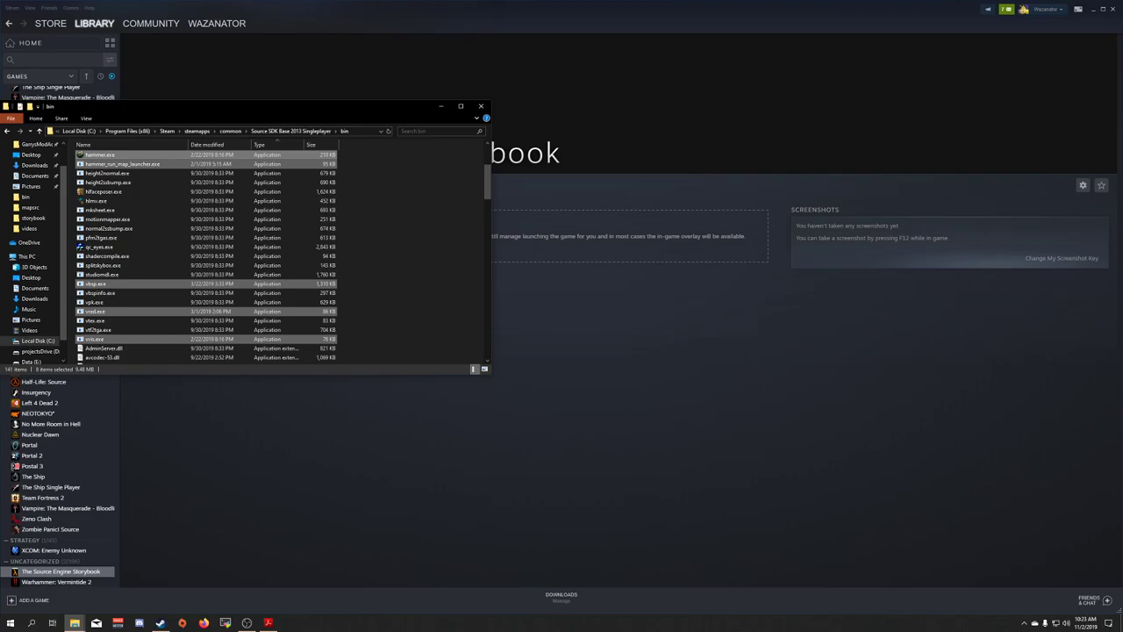
Move the bin folder window to the centre and minimize Steam to reveal the desktop
{"action": "left_click_drag", "start_coordinate": [413, 106], "coordinate": [790, 167]}
{"action": "left_click", "coordinate": [1091, 10]}
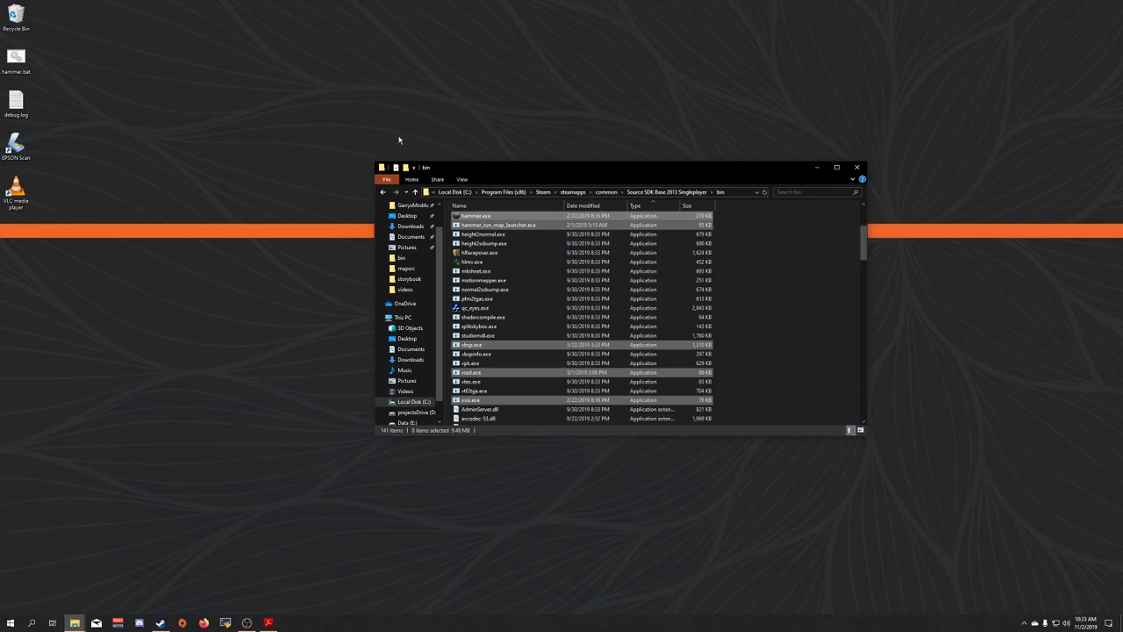
{"action": "left_click", "coordinate": [53, 127]}
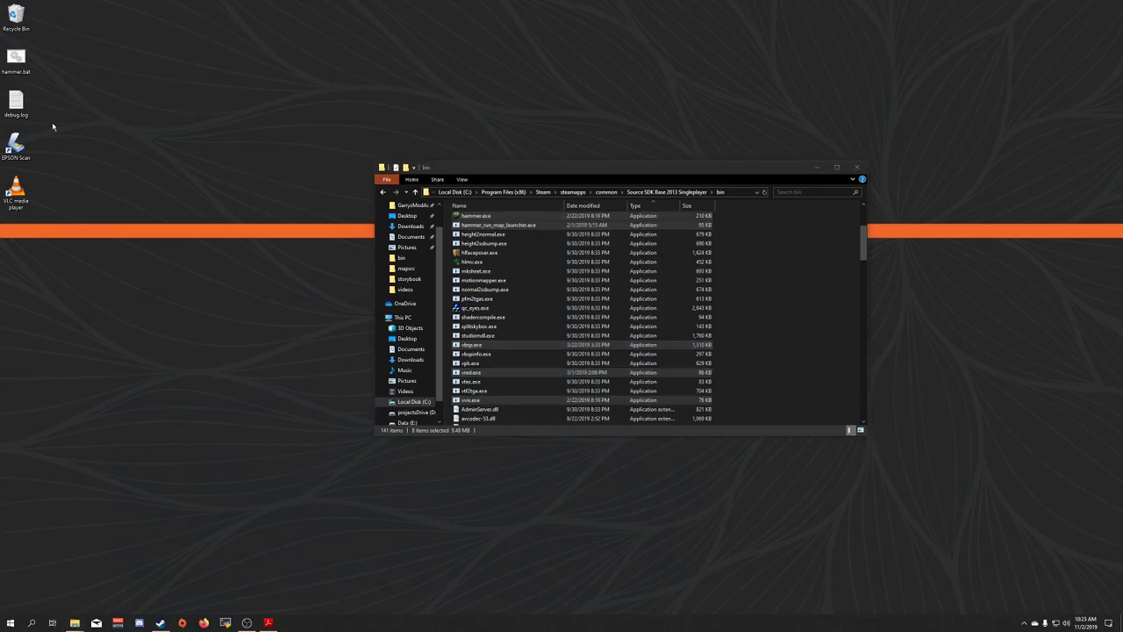
Create a new desktop text document named tutorial_launch.bat, accepting the extension change
{"action": "right_click", "coordinate": [96, 155]}
{"action": "mouse_move", "coordinate": [123, 306]}
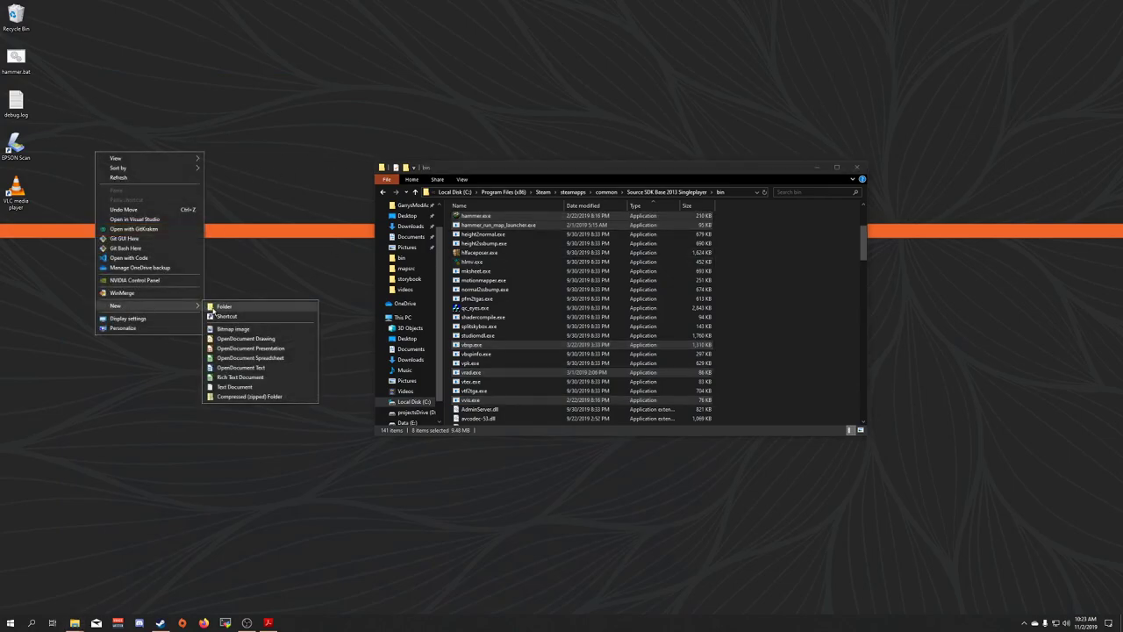
{"action": "left_click", "coordinate": [242, 389]}
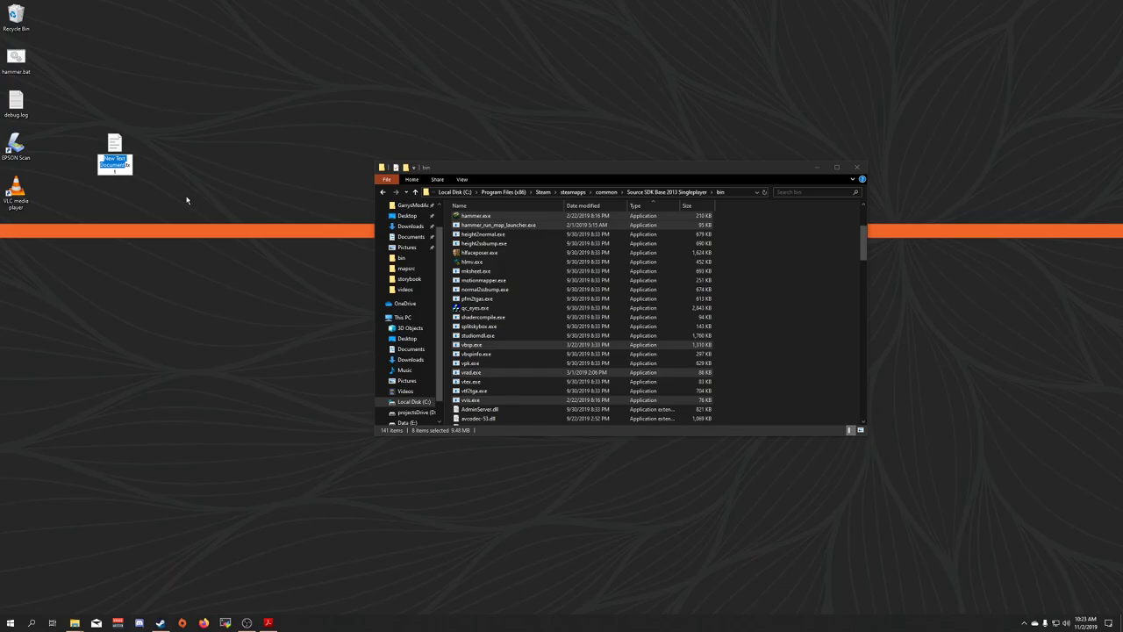
{"action": "type", "text": "tutorial"}
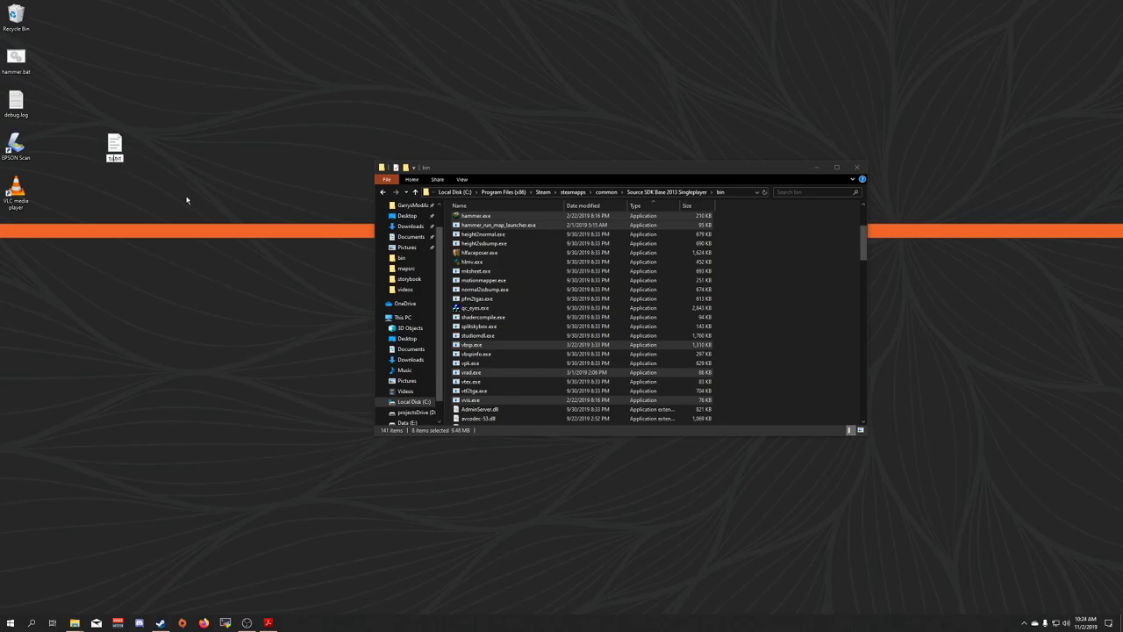
{"action": "type", "text": "_launch.bat"}
{"action": "left_click", "coordinate": [187, 200]}
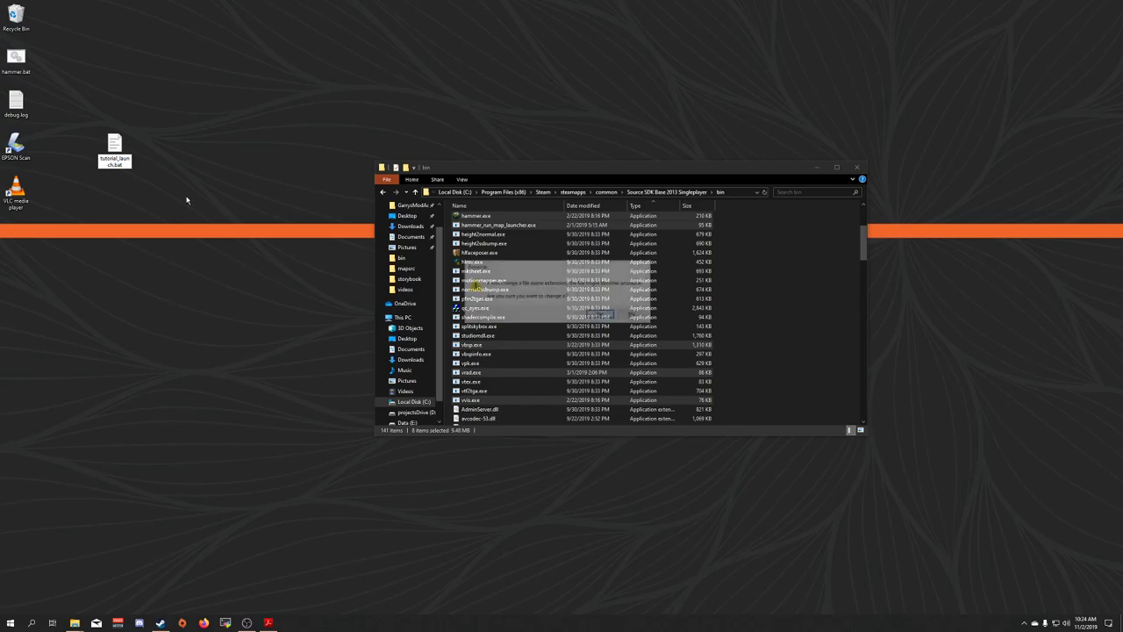
{"action": "left_click", "coordinate": [602, 315]}
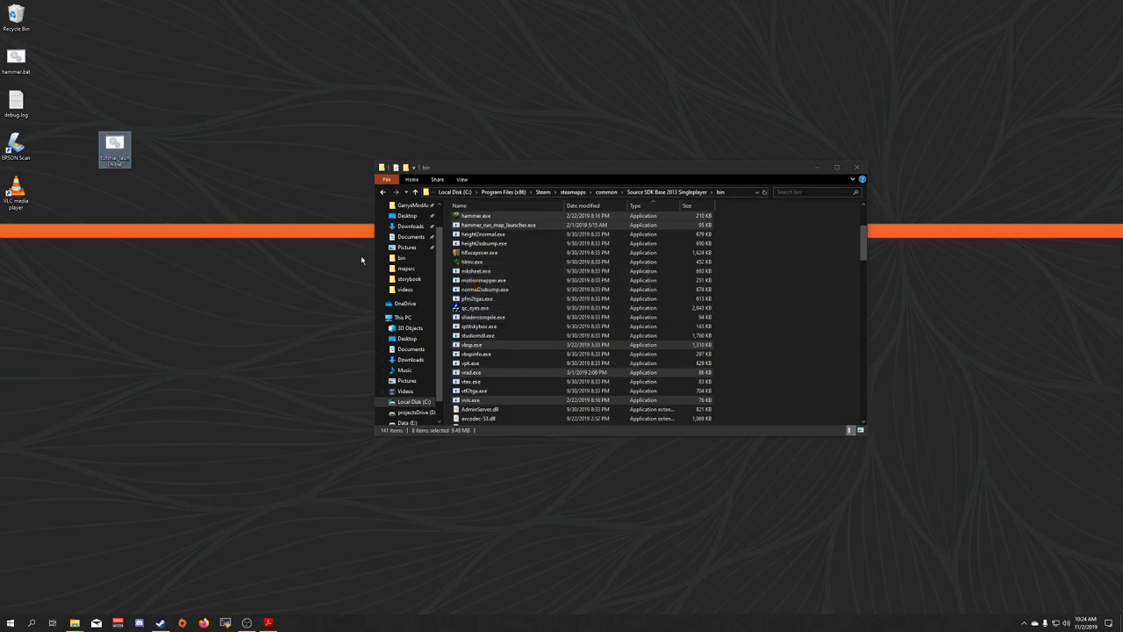
Open tutorial_launch.bat with Edit with Notepad++ and bring the Hammer Setup PDF forward
{"action": "right_click", "coordinate": [120, 146]}
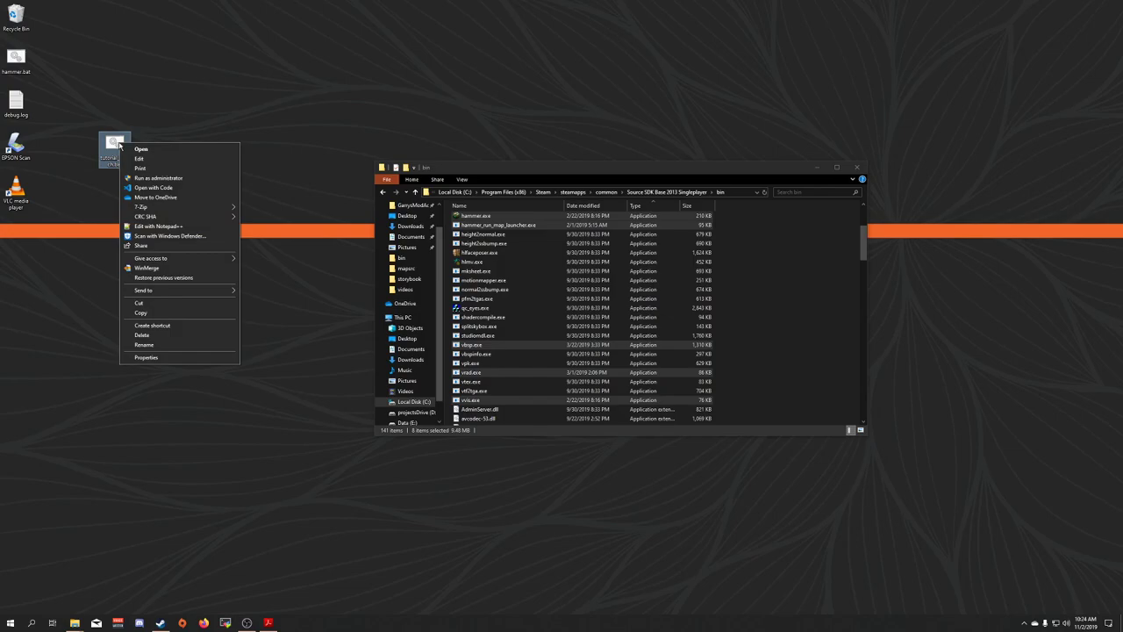
{"action": "left_click", "coordinate": [158, 226]}
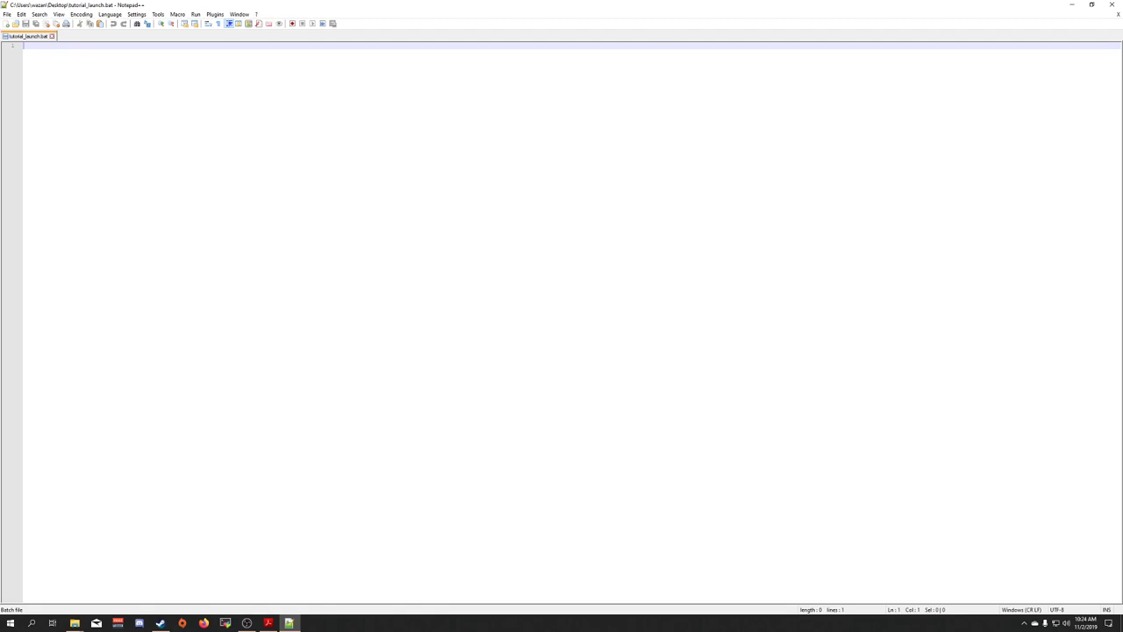
{"action": "left_click", "coordinate": [268, 624]}
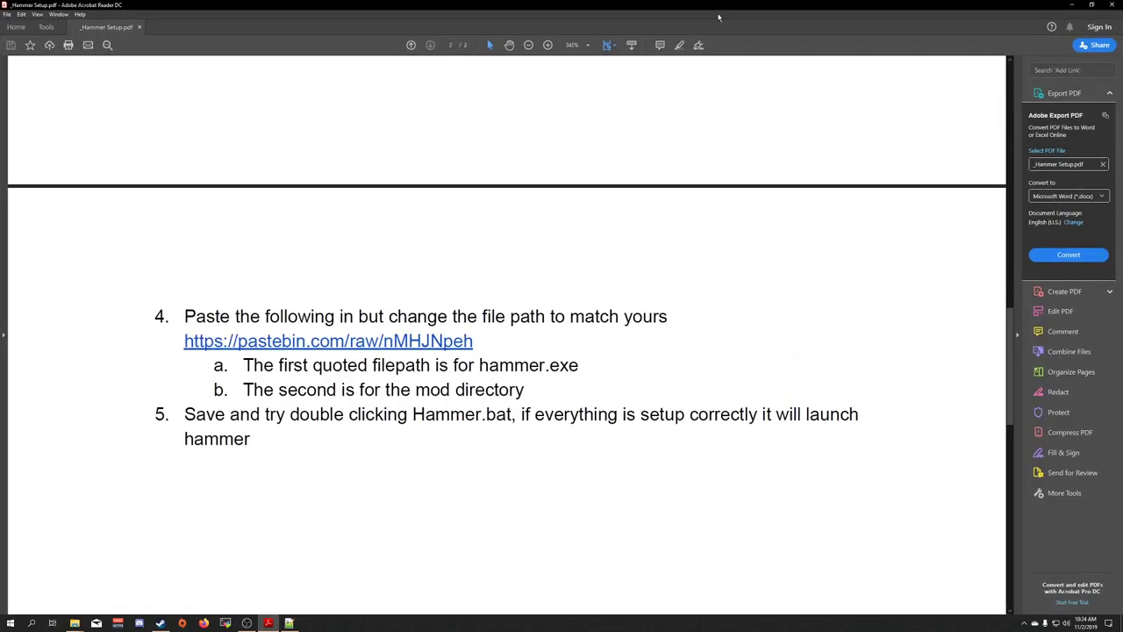
Minimize the Hammer Setup PDF and open a new private Firefox window
{"action": "key", "text": "super+Down"}
{"action": "key", "text": "super+Down"}
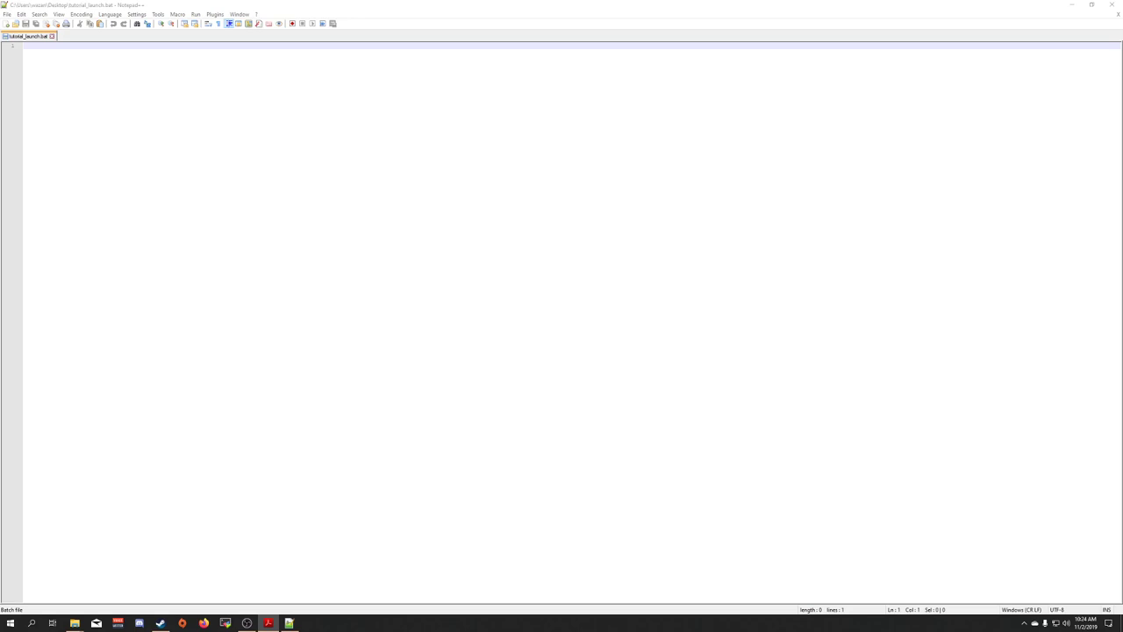
{"action": "right_click", "coordinate": [204, 624]}
{"action": "left_click", "coordinate": [176, 570]}
{"action": "type", "text": "\"C:\\Program Files (x86)\\Steam\\steamapps\\common\\Source SDK Base 2013 Singleplayer\\bin\\hammer.exe\" -game \"C:\\Program Files (x86)\\Steam\\steamapps\\sourcemods\\storybook\""}
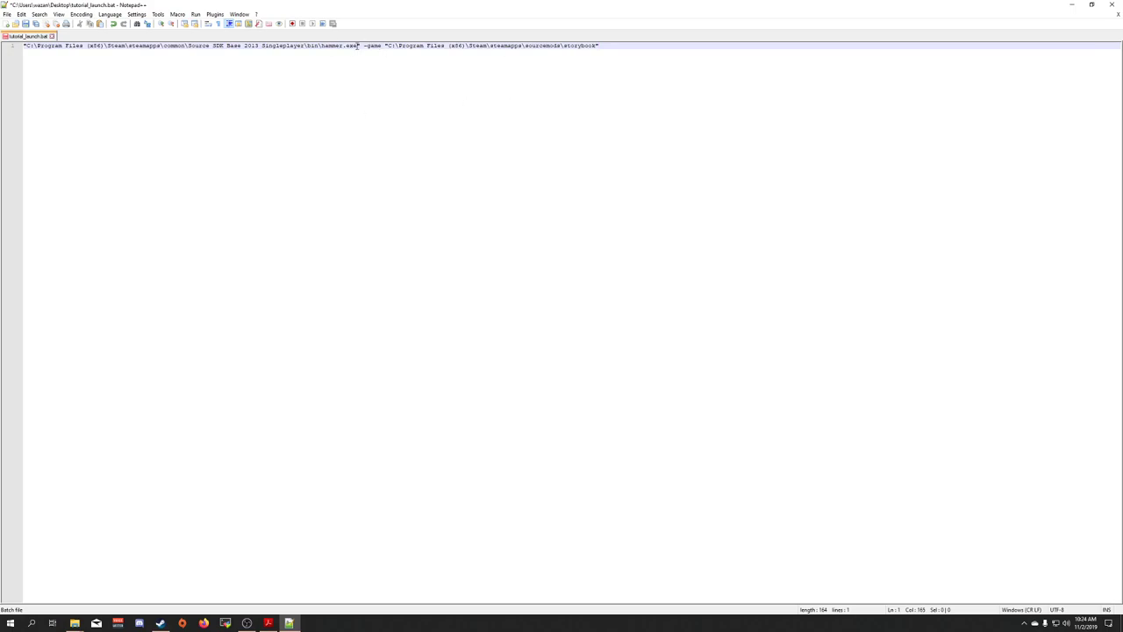
Paste the hammer.exe launcher line and replace its first path with the bin folder path
{"action": "left_click", "coordinate": [358, 45]}
{"action": "left_click", "coordinate": [350, 45]}
{"action": "mouse_move", "coordinate": [74, 621]}
{"action": "left_click", "coordinate": [75, 592]}
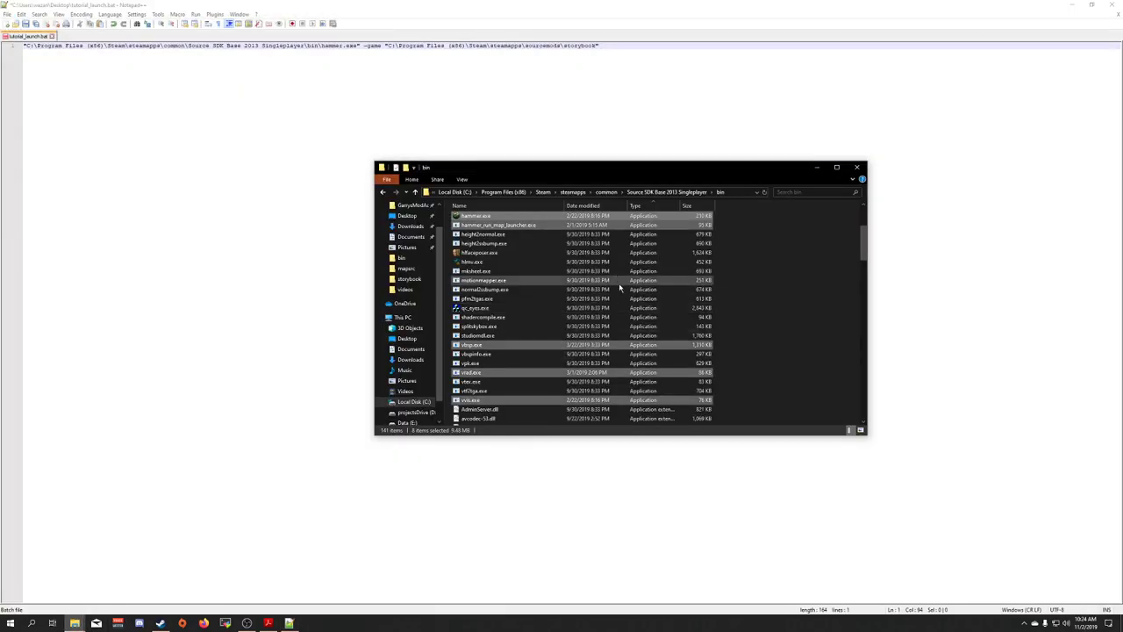
{"action": "left_click", "coordinate": [780, 288]}
{"action": "left_click", "coordinate": [735, 195]}
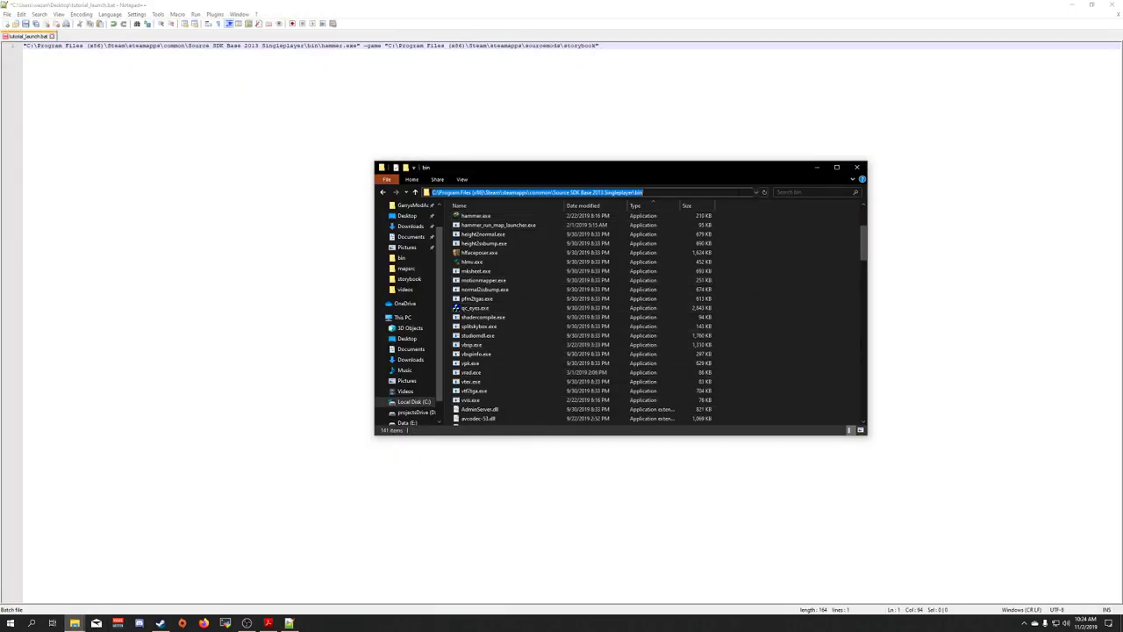
{"action": "left_click", "coordinate": [361, 46]}
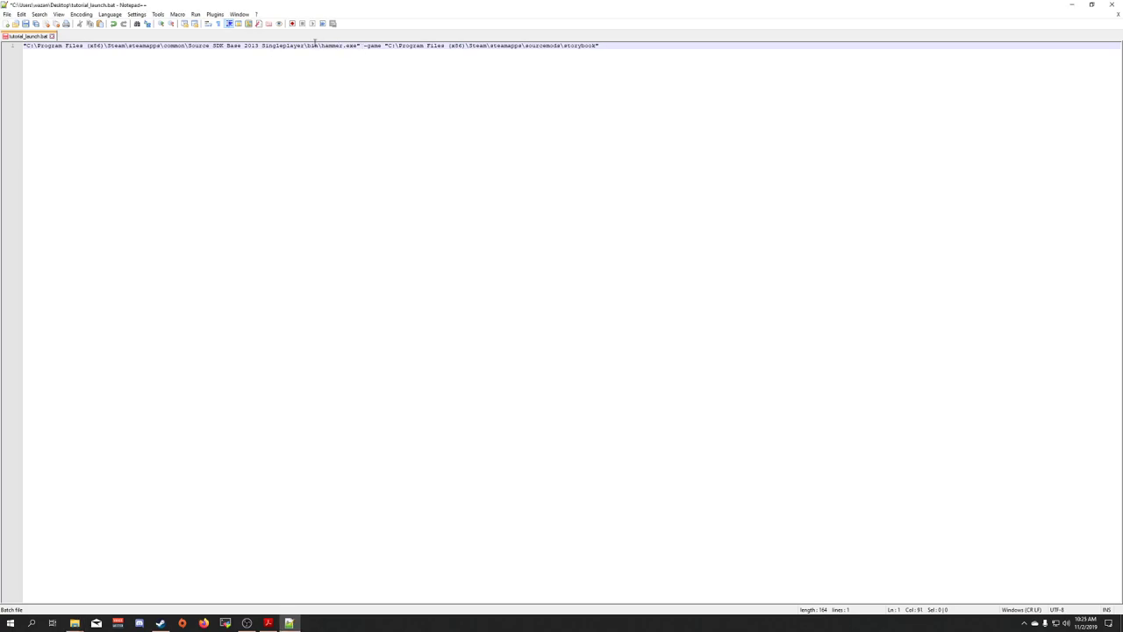
{"action": "left_click_drag", "start_coordinate": [319, 45], "coordinate": [26, 44]}
{"action": "key", "text": "Right"}
Replace the -game path with the sourcemods\storybook folder path and save the batch file
{"action": "double_click", "coordinate": [556, 45]}
{"action": "left_click", "coordinate": [592, 45]}
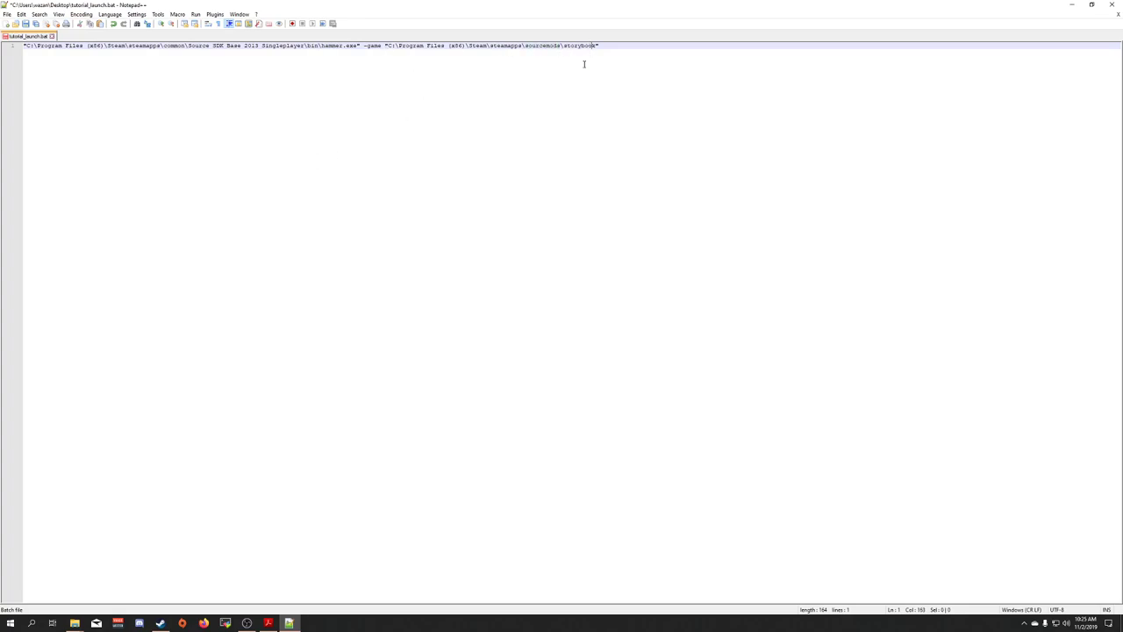
{"action": "left_click", "coordinate": [75, 622]}
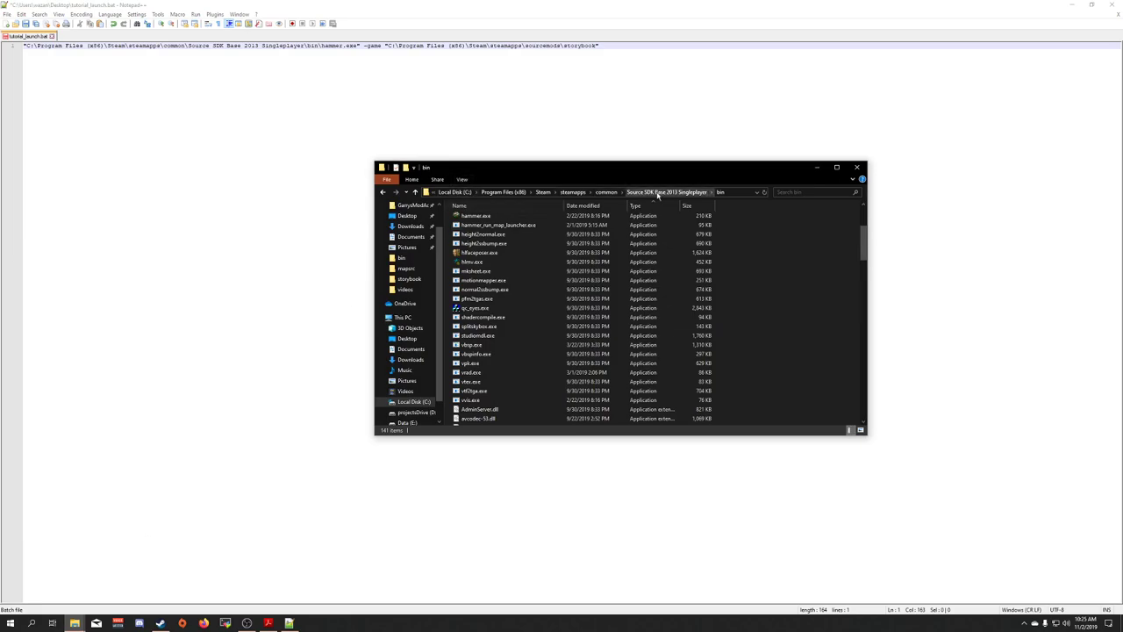
{"action": "left_click", "coordinate": [605, 192]}
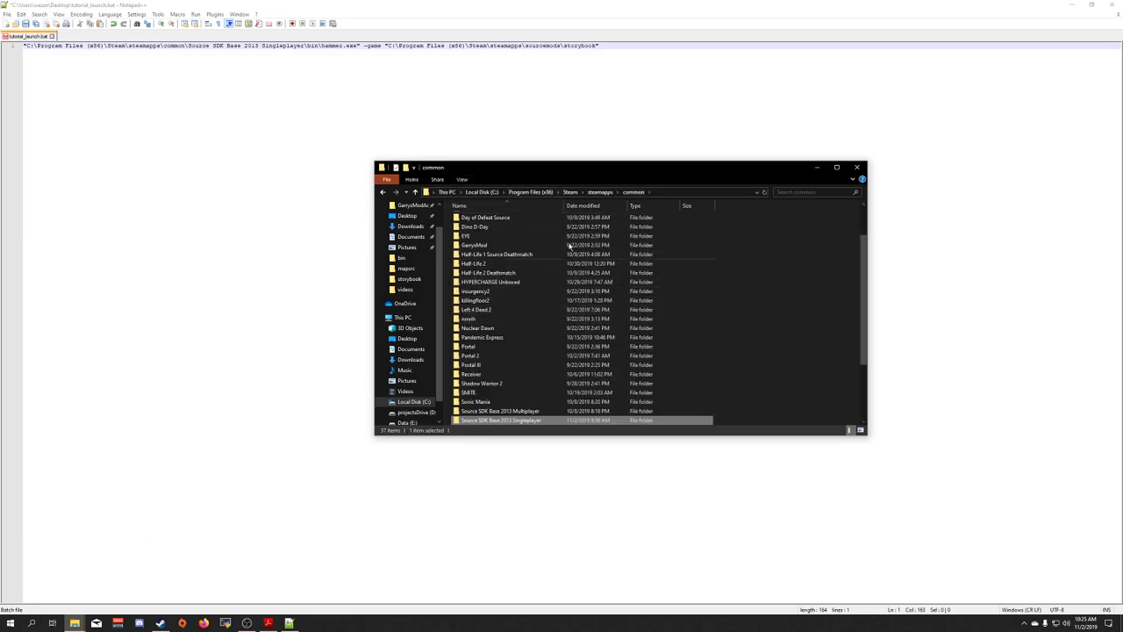
{"action": "left_click", "coordinate": [600, 192]}
{"action": "left_click", "coordinate": [476, 248]}
{"action": "double_click", "coordinate": [476, 247]}
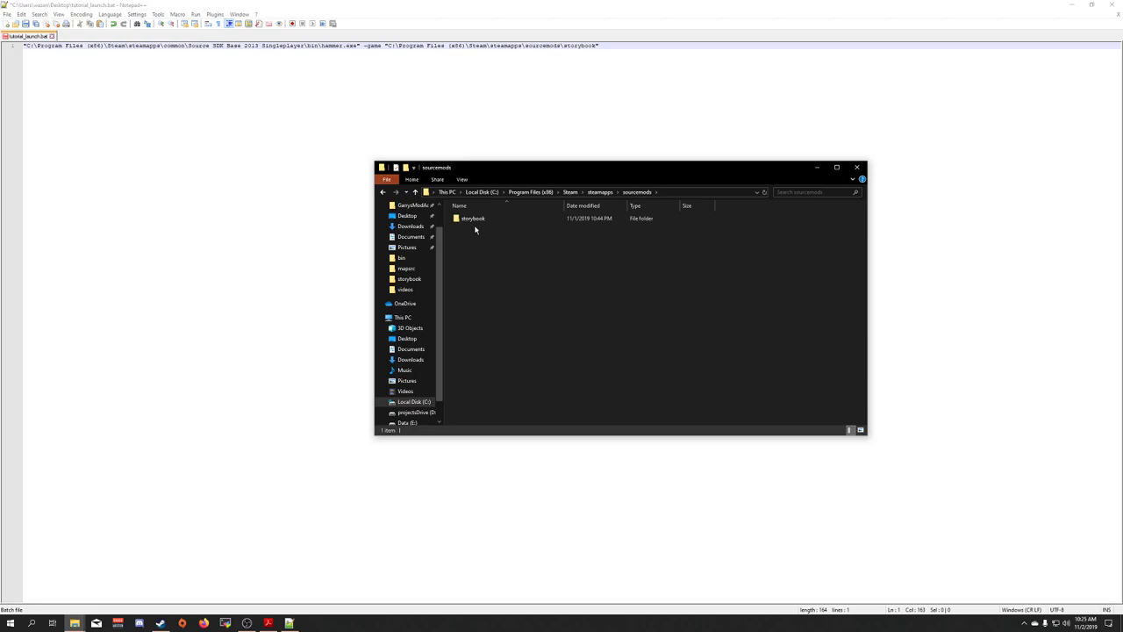
{"action": "double_click", "coordinate": [477, 219]}
{"action": "left_click", "coordinate": [715, 193]}
{"action": "key", "text": "ctrl+c"}
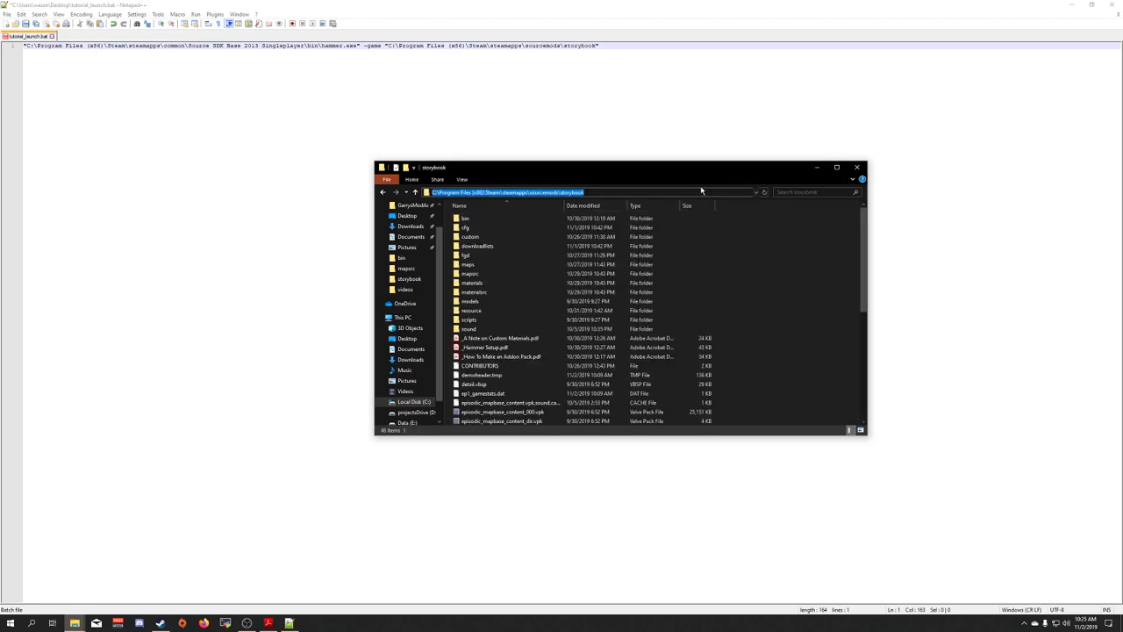
{"action": "left_click", "coordinate": [577, 80]}
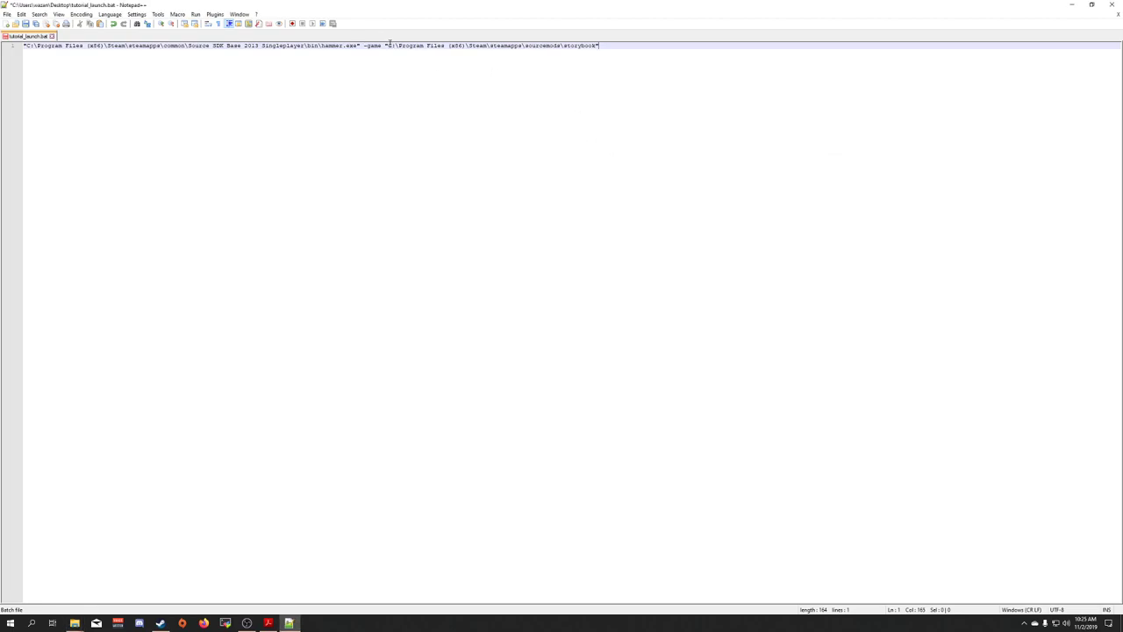
{"action": "left_click_drag", "start_coordinate": [389, 45], "coordinate": [596, 48]}
{"action": "key", "text": "ctrl+v"}
{"action": "key", "text": "ctrl+s"}
Launch Hammer via tutorial_launch.bat, rearrange its toolbars, and open keypad_demo.vmf from recent files
{"action": "left_click", "coordinate": [1115, 4]}
{"action": "double_click", "coordinate": [113, 146]}
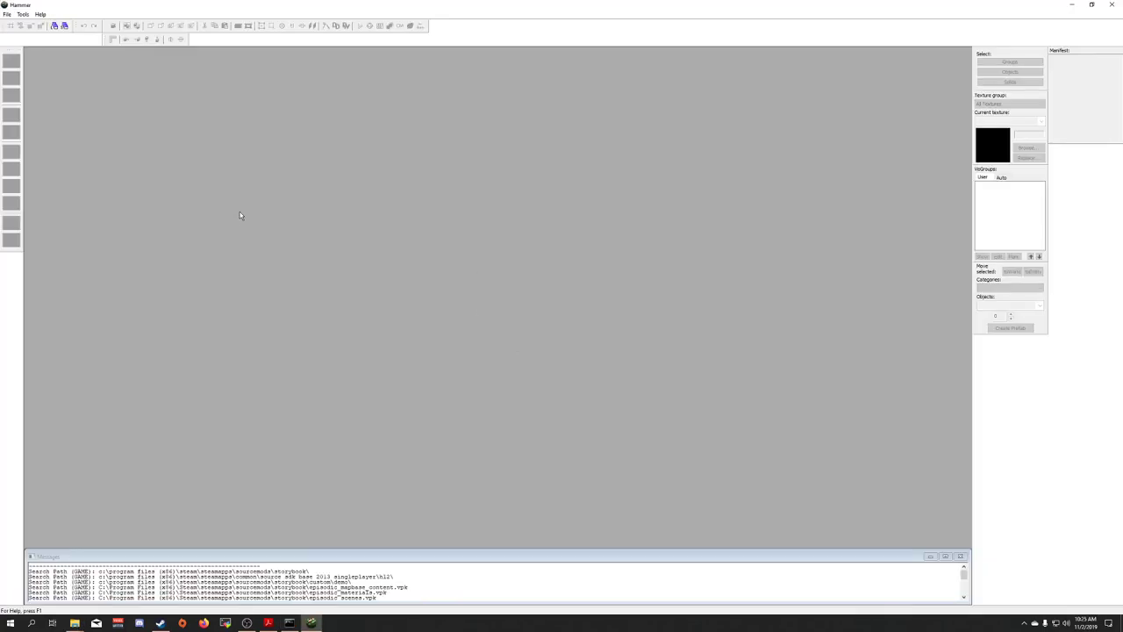
{"action": "left_click_drag", "start_coordinate": [1075, 52], "coordinate": [975, 343]}
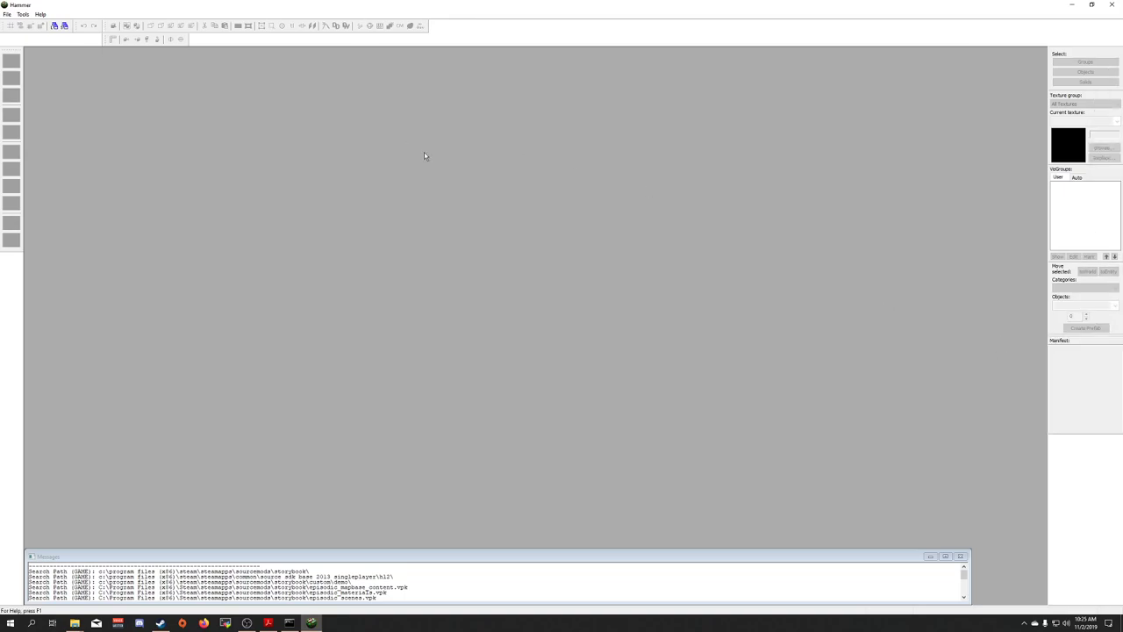
{"action": "left_click_drag", "start_coordinate": [107, 39], "coordinate": [435, 29]}
{"action": "left_click", "coordinate": [6, 14]}
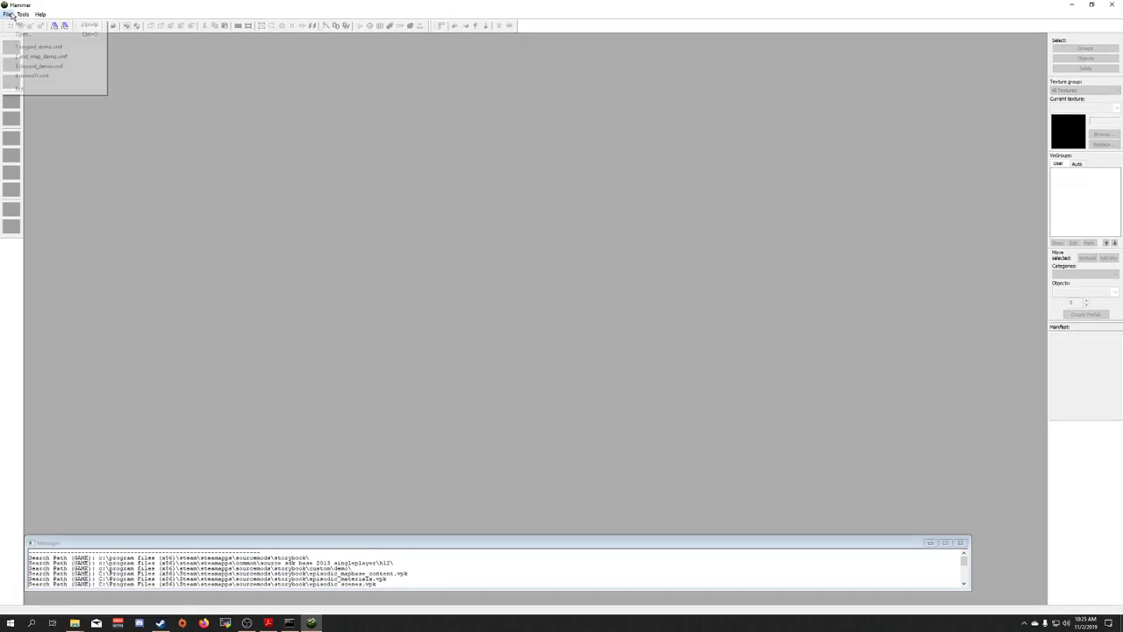
{"action": "left_click", "coordinate": [26, 47]}
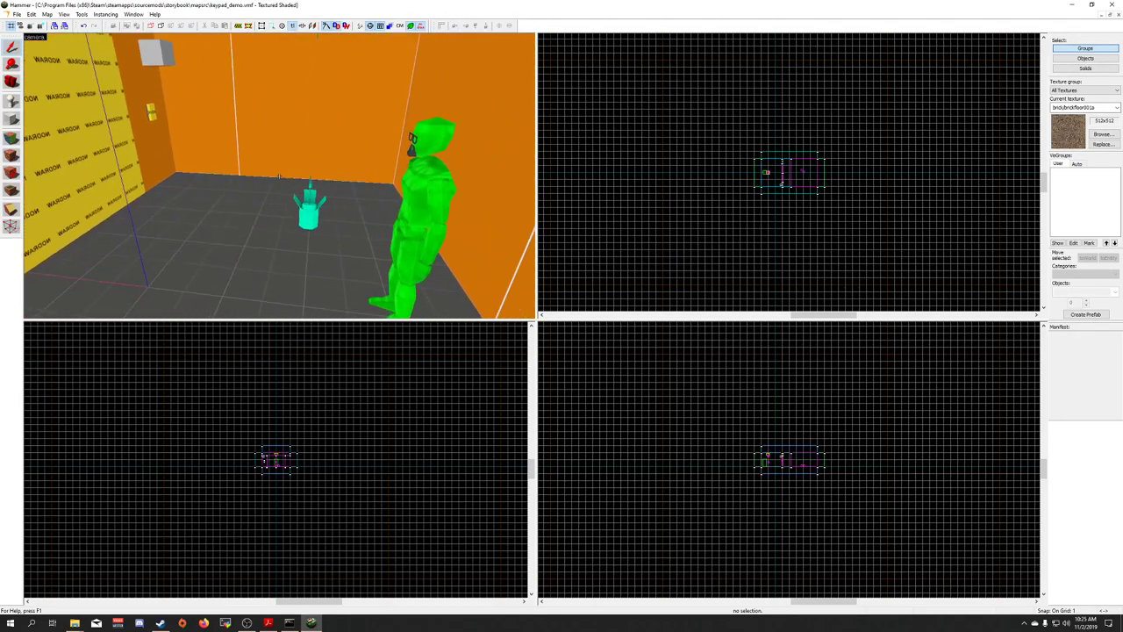
Compile and run keypad_demo with Go! in the Run Map [Expert] dialog
{"action": "key", "text": "z"}
{"action": "left_click", "coordinate": [17, 15]}
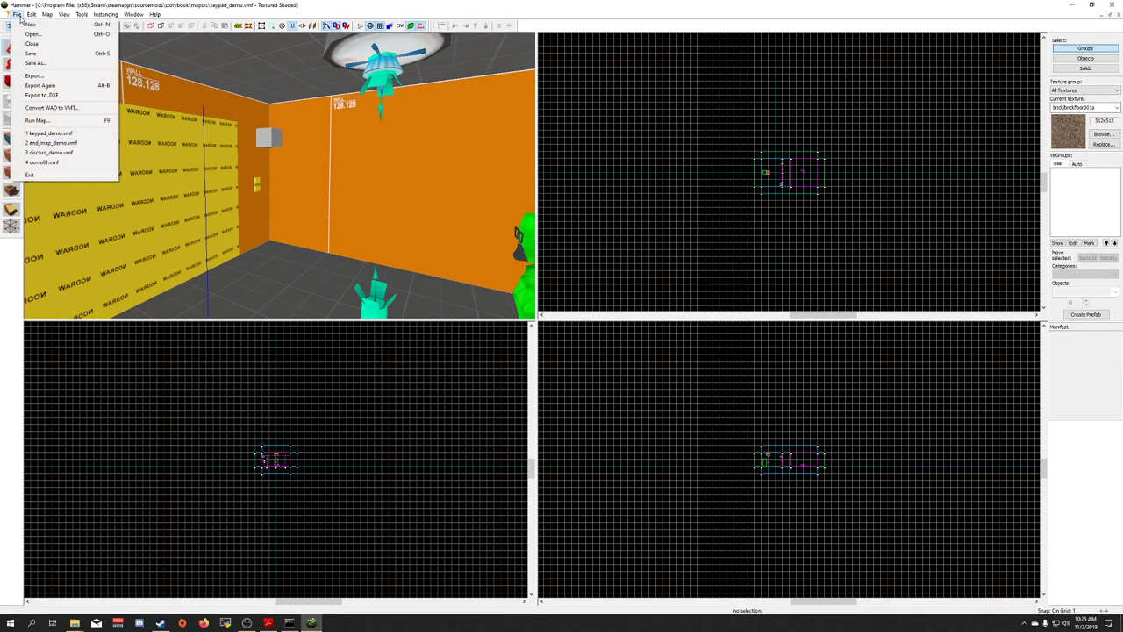
{"action": "left_click", "coordinate": [37, 120]}
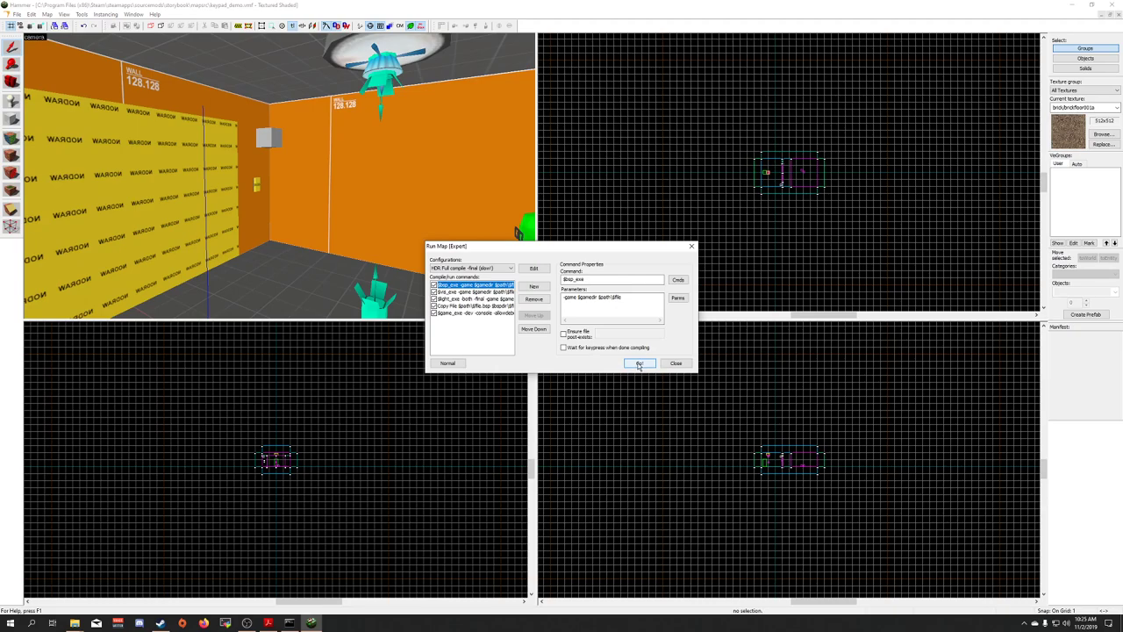
{"action": "left_click", "coordinate": [639, 365]}
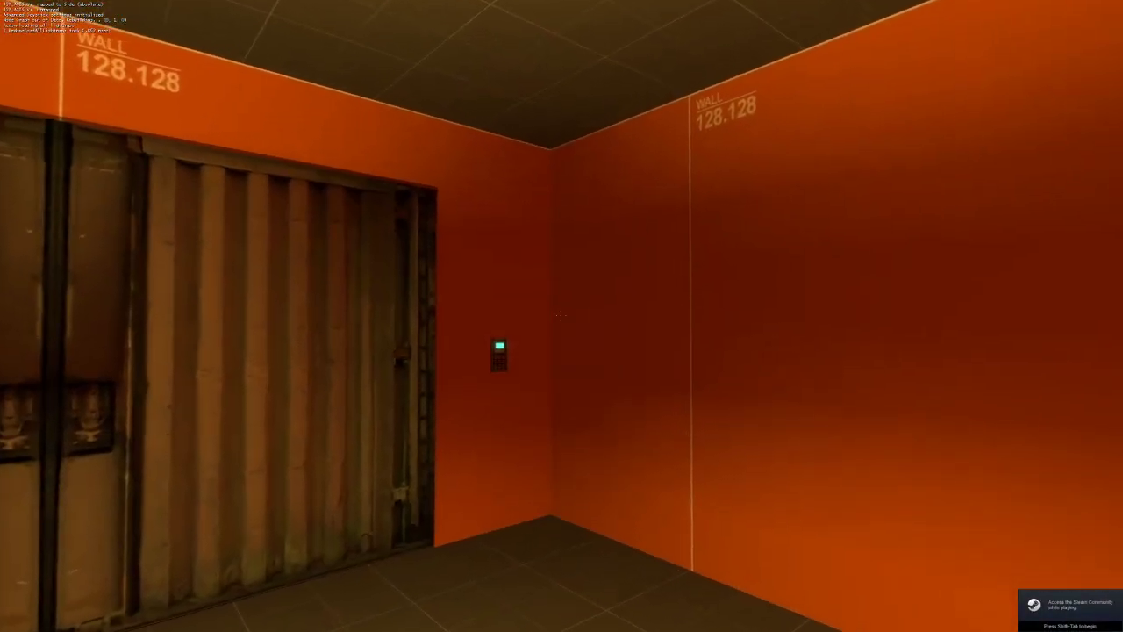
Walk to the wall keypad, use it to open the doors, and walk through into the corridor
{"action": "key", "text": "w"}
{"action": "key", "text": "e"}
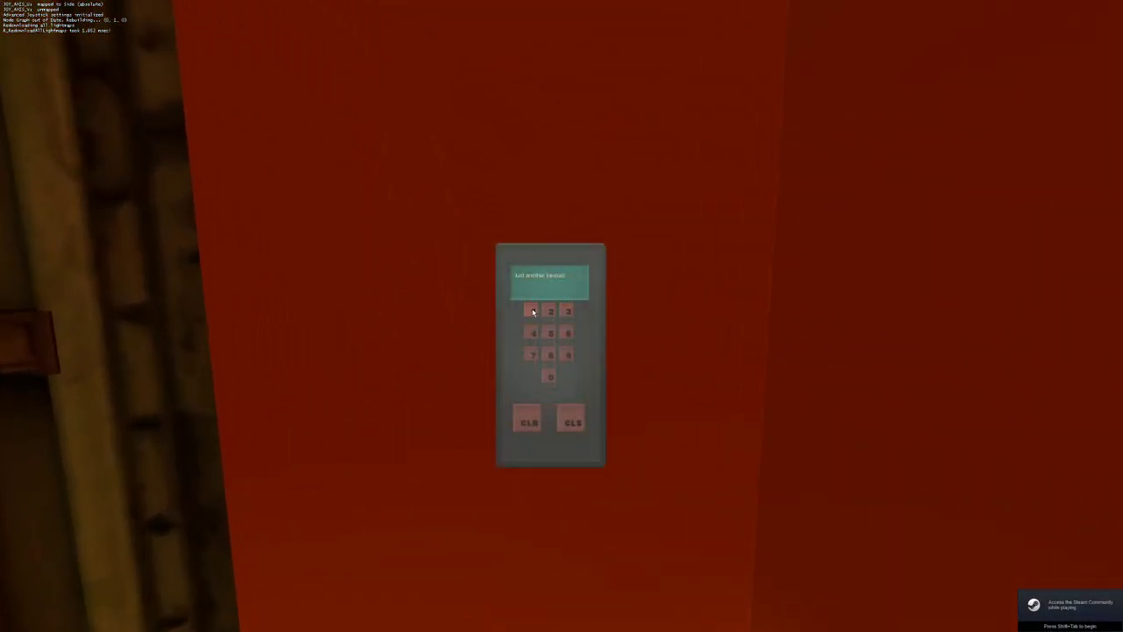
{"action": "key", "text": "e"}
{"action": "key", "text": "s"}
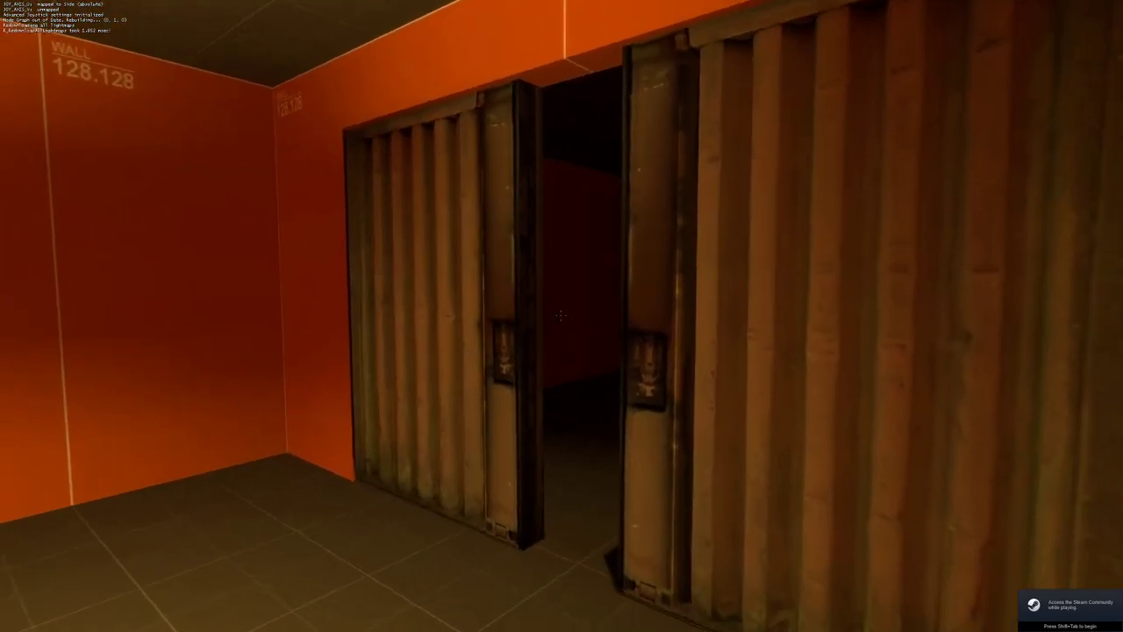
{"action": "key", "text": "w"}
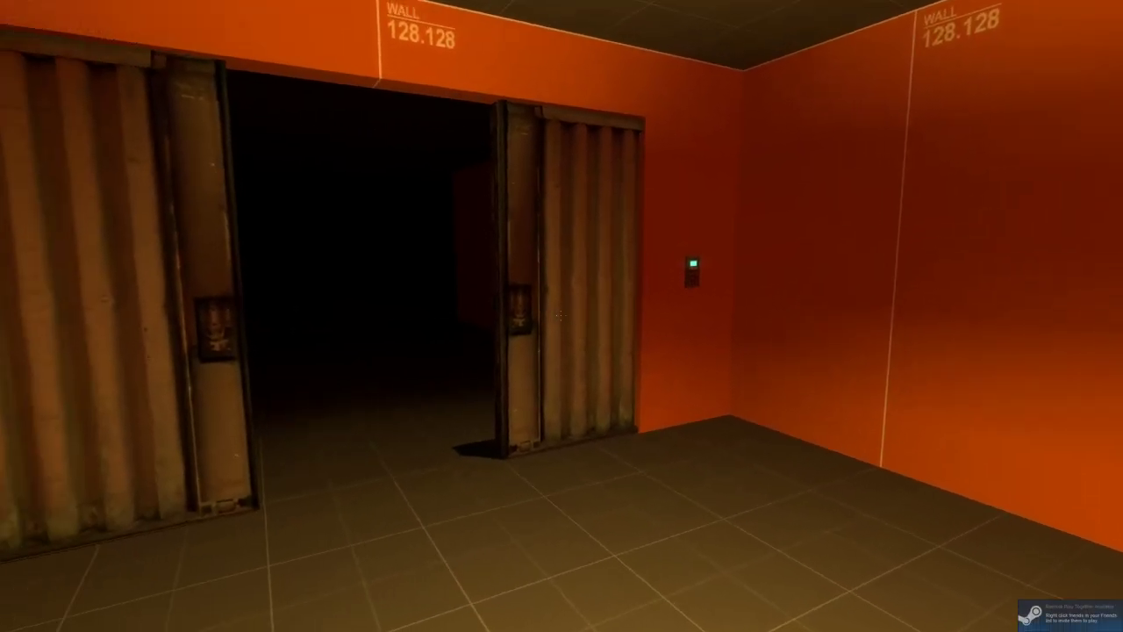
{"action": "key", "text": "s"}
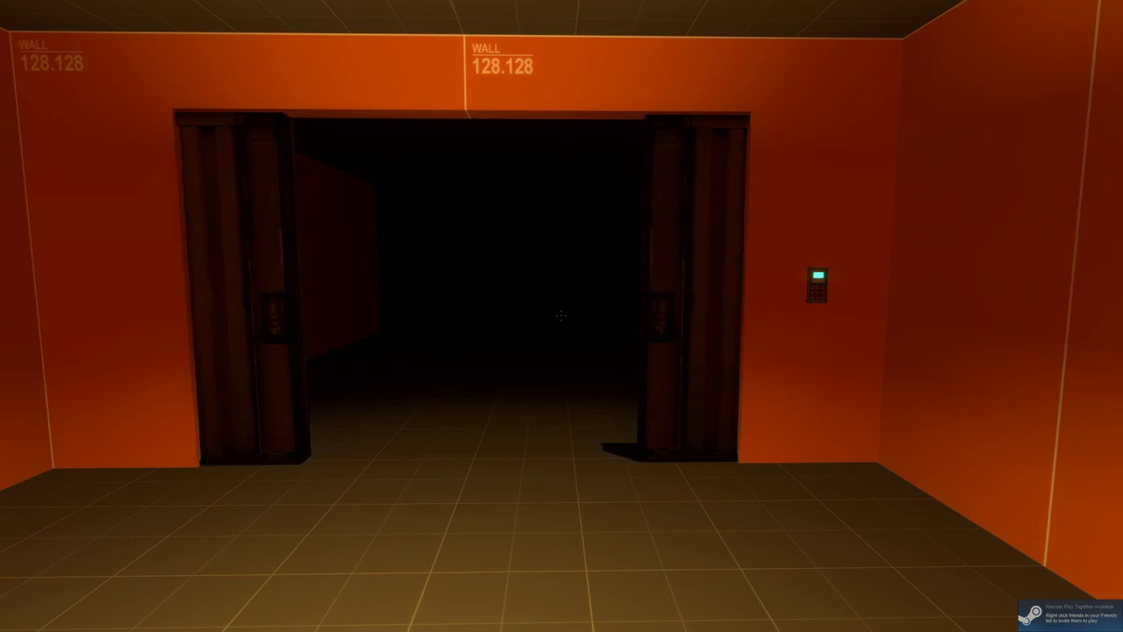
{"action": "key", "text": "w"}
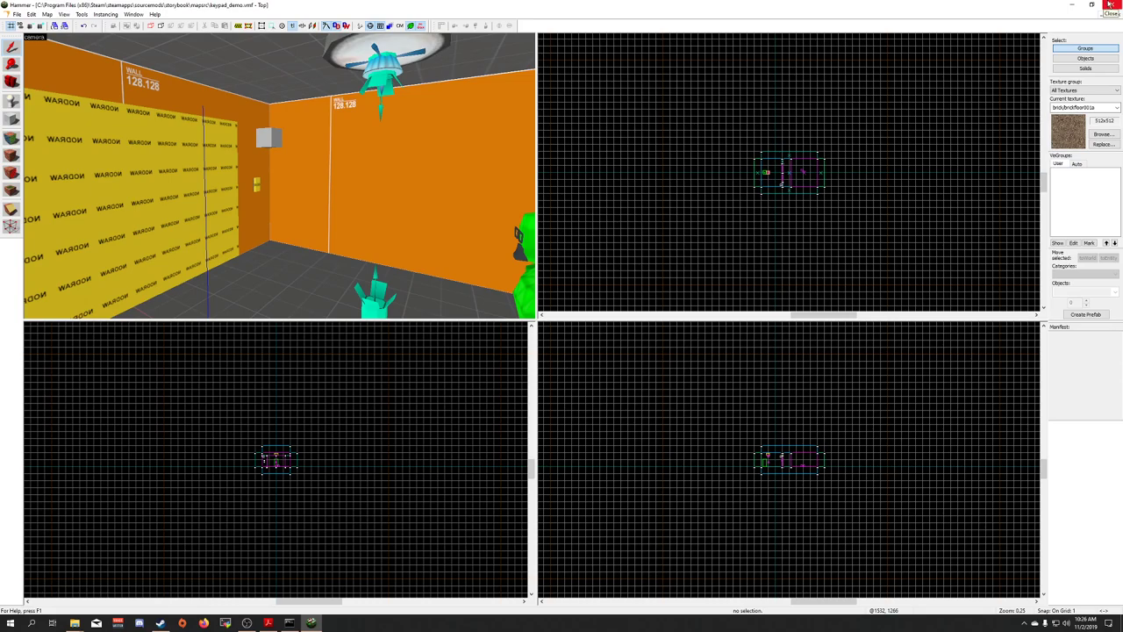
Close Hammer, leaving the storybook folder window on the desktop
{"action": "left_click", "coordinate": [1112, 6]}
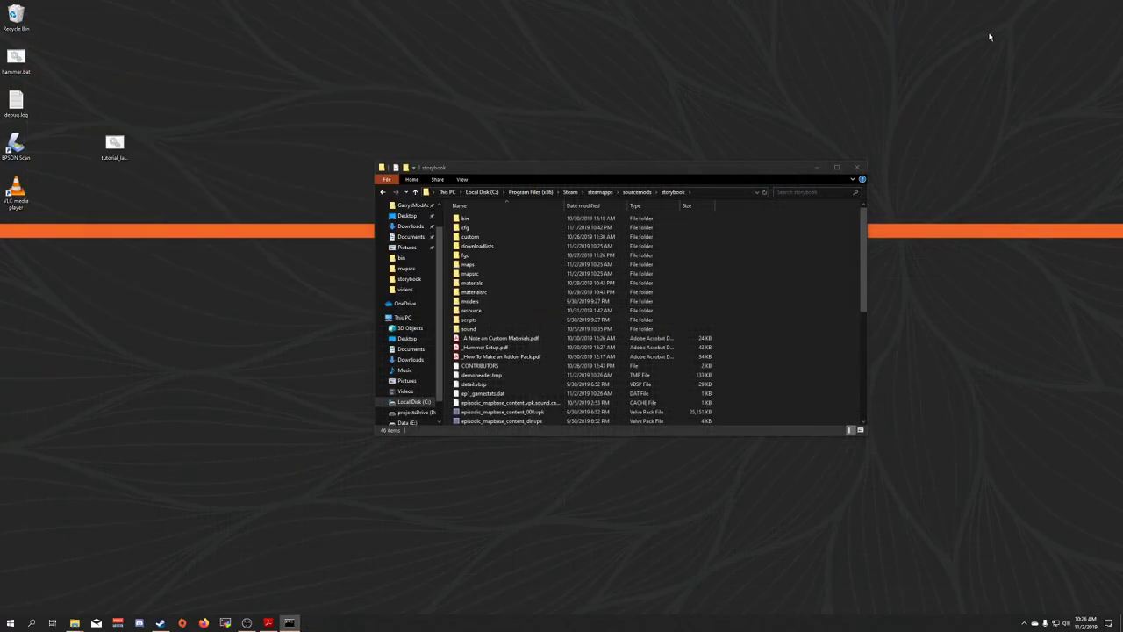